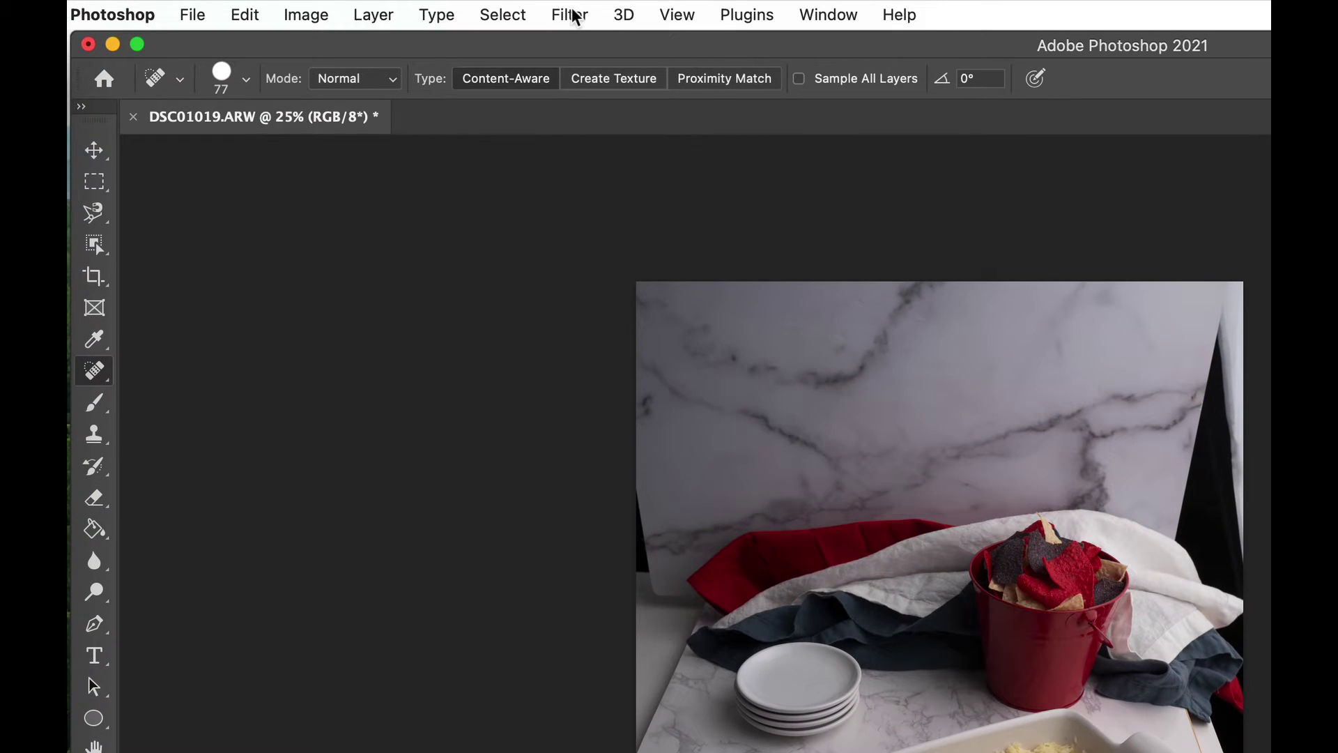
Step: Open the photo in the Camera Raw Filter and apply the "Pretty Bright and Colorful" preset
click(570, 16)
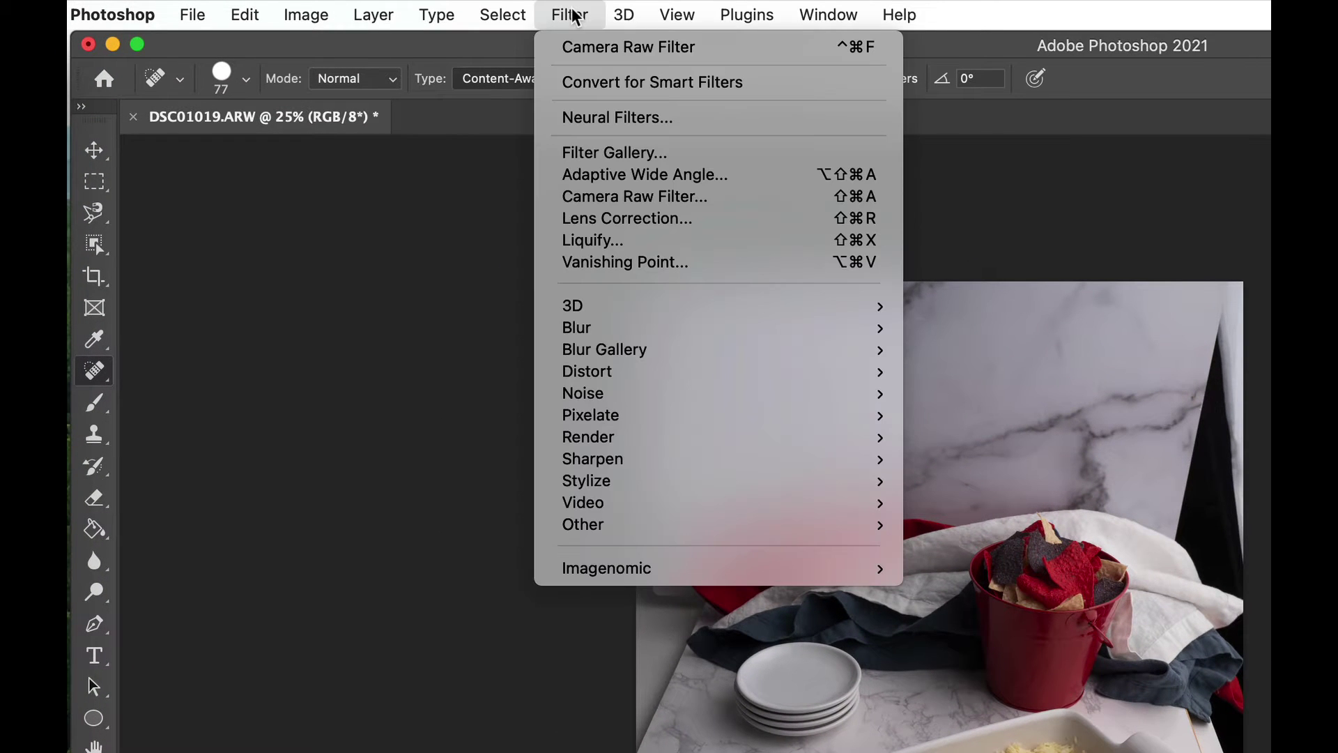
click(615, 207)
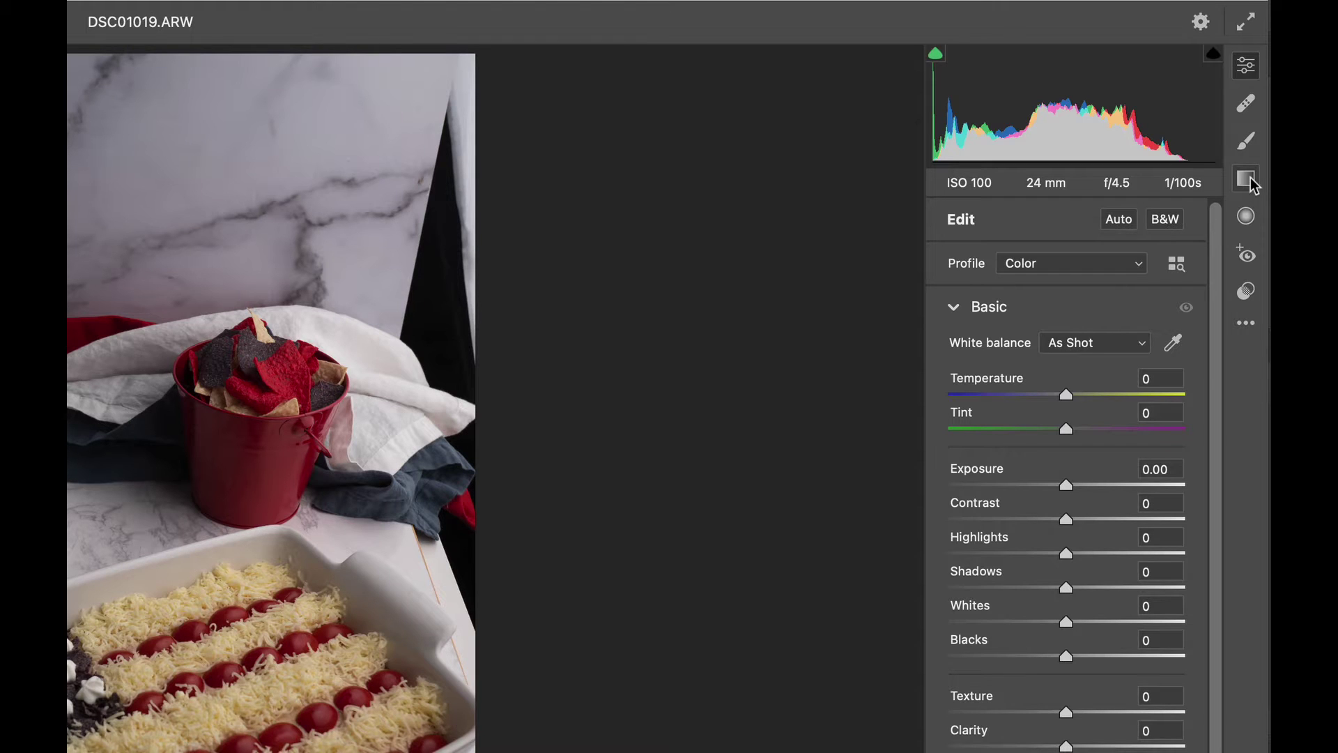
click(1245, 219)
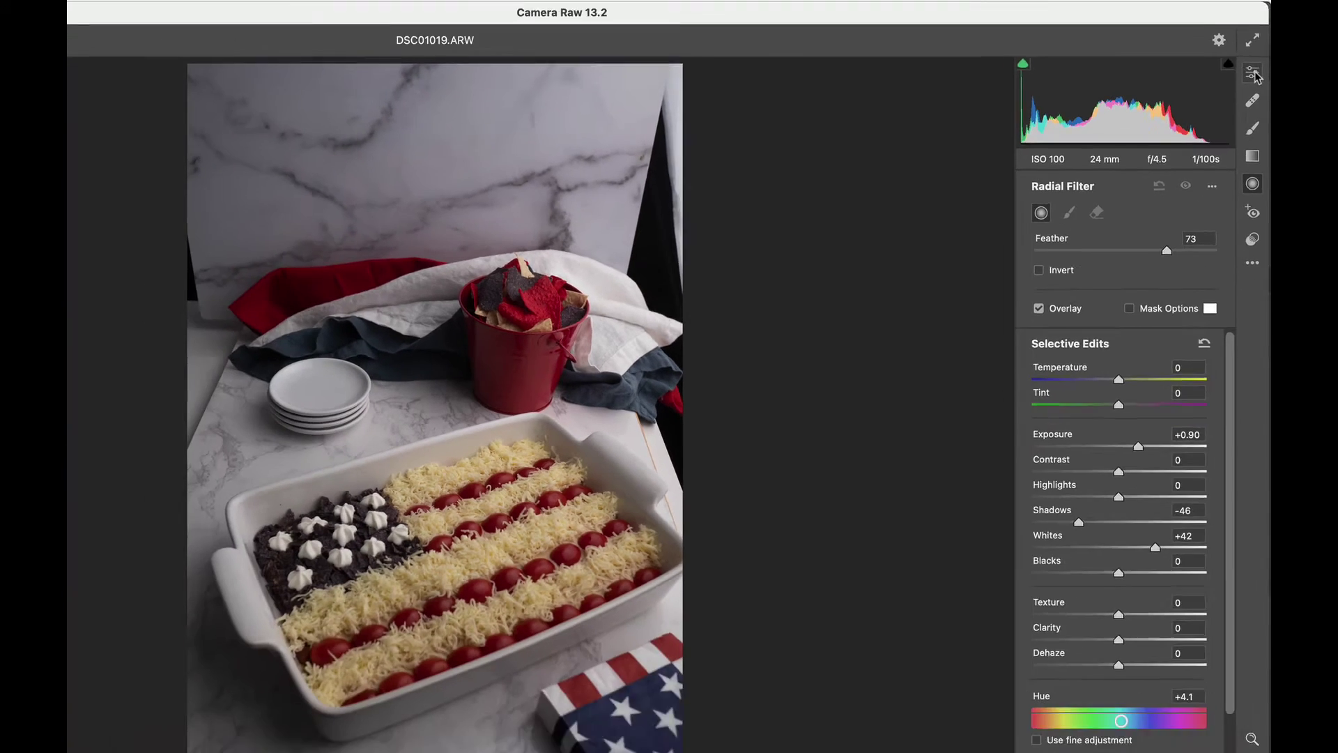
click(1255, 71)
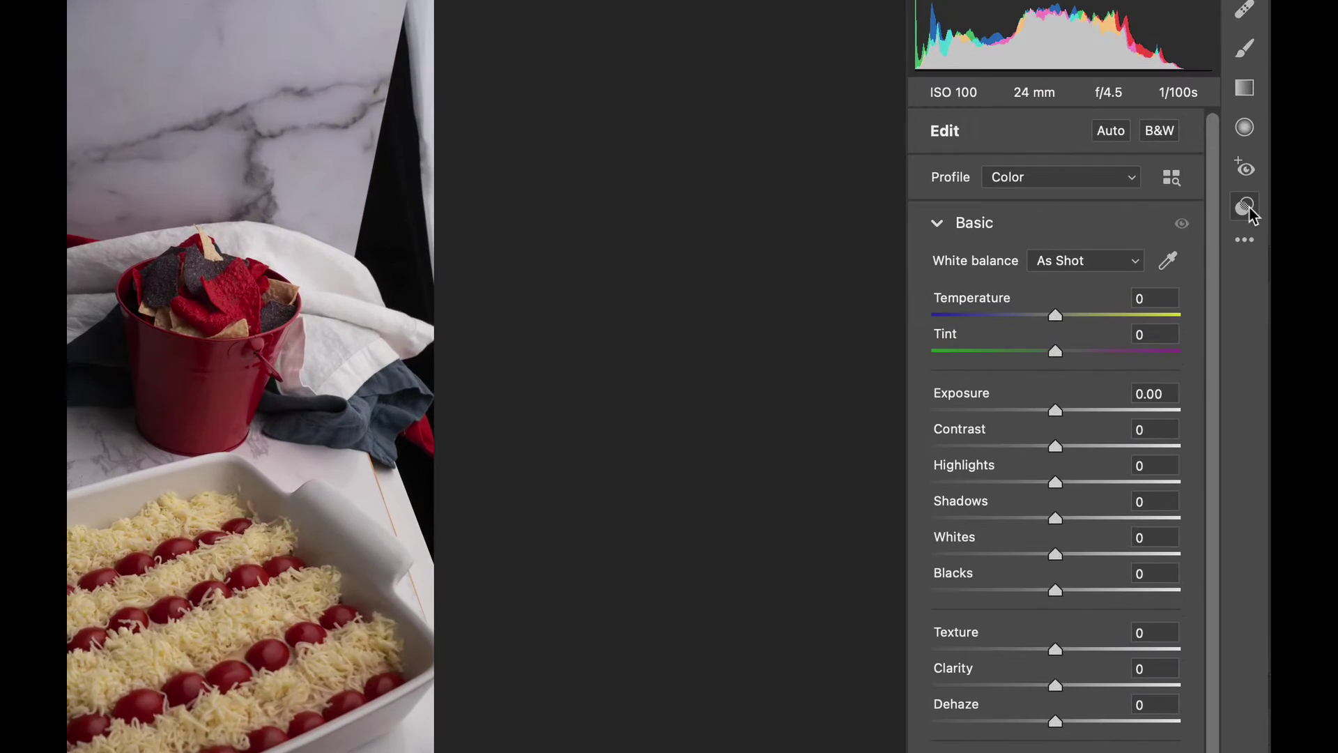
click(1246, 208)
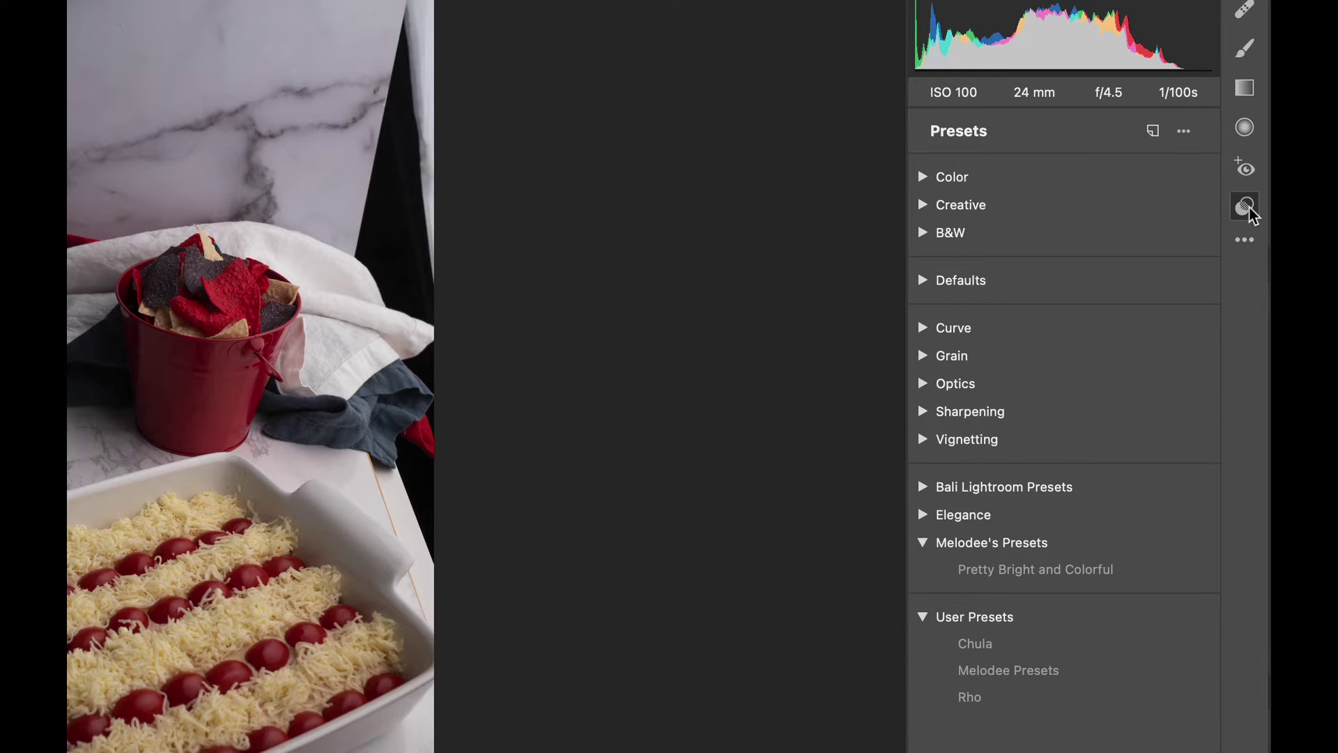
click(1089, 576)
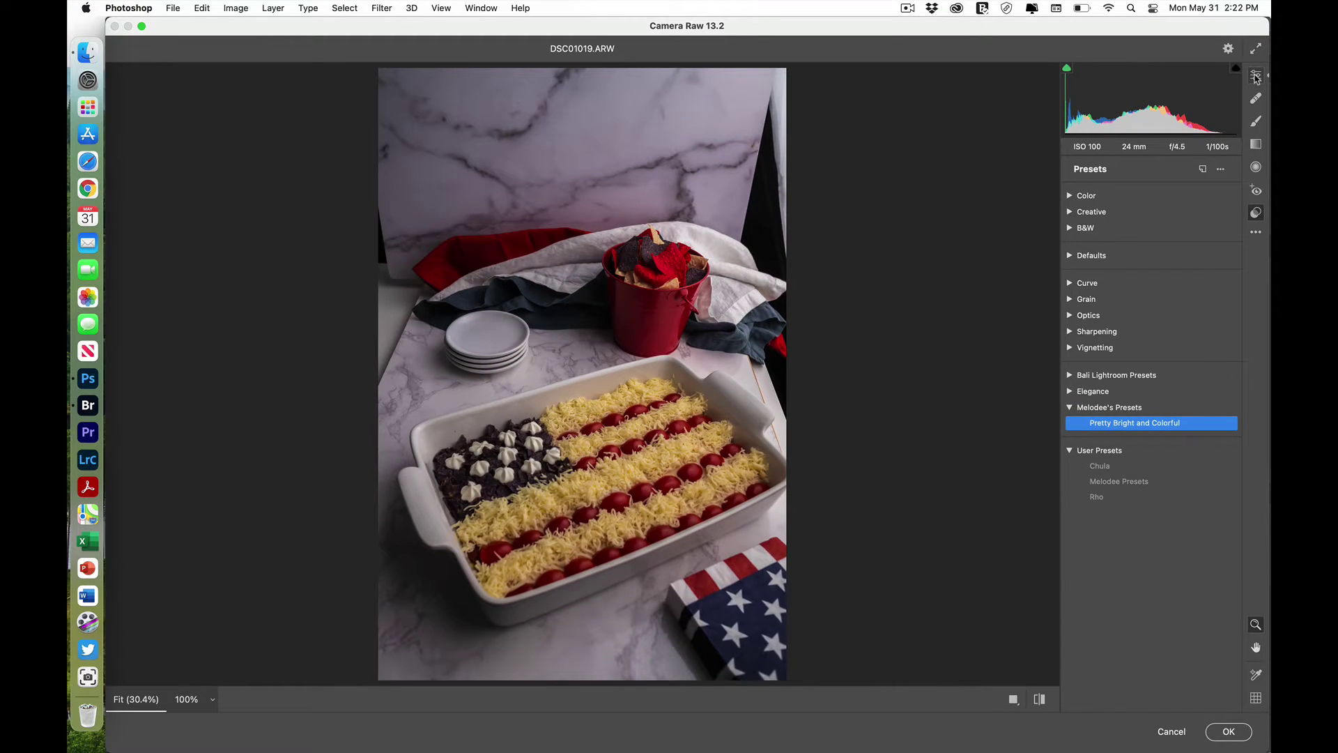
Step: Raise the photo's exposure to +1.74 in the basic edit settings
click(1257, 76)
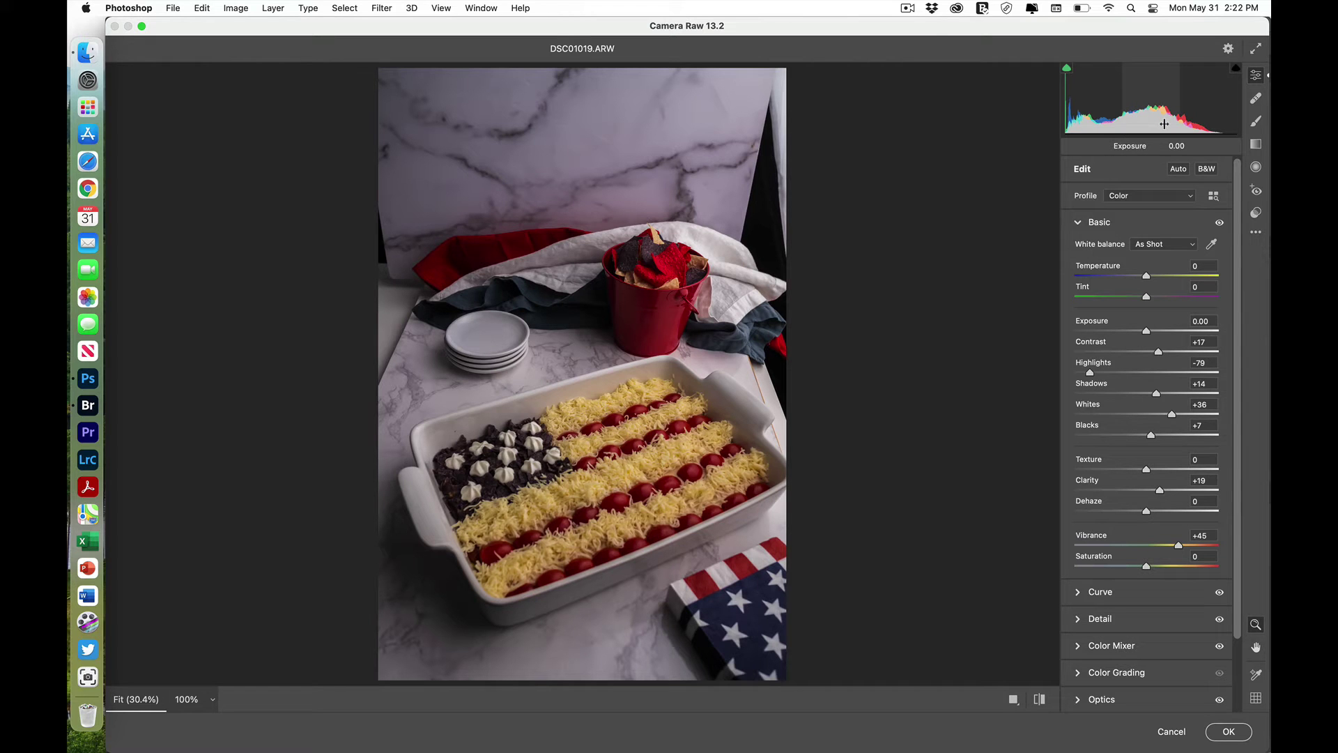
drag(1150, 104, 1215, 104)
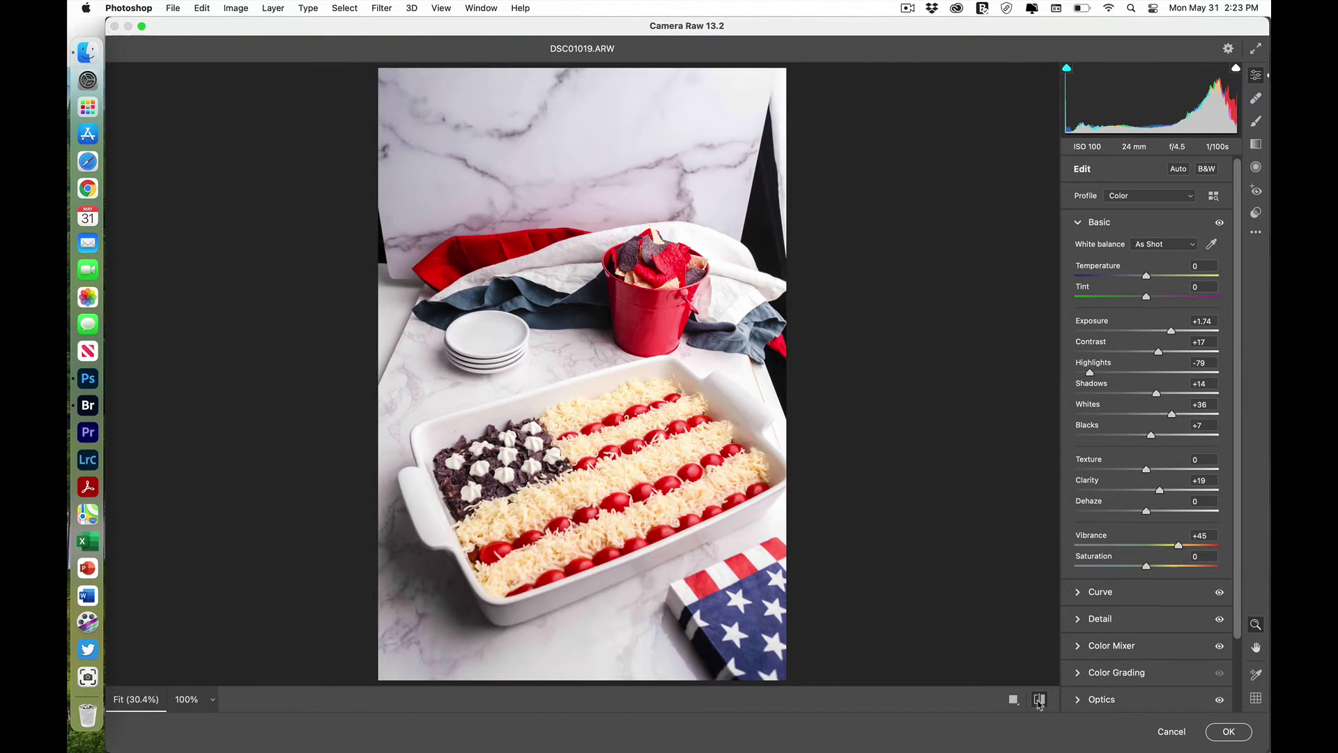
Step: Compare the edited photo with the original in before/after views and apply the Camera Raw adjustments
click(1081, 697)
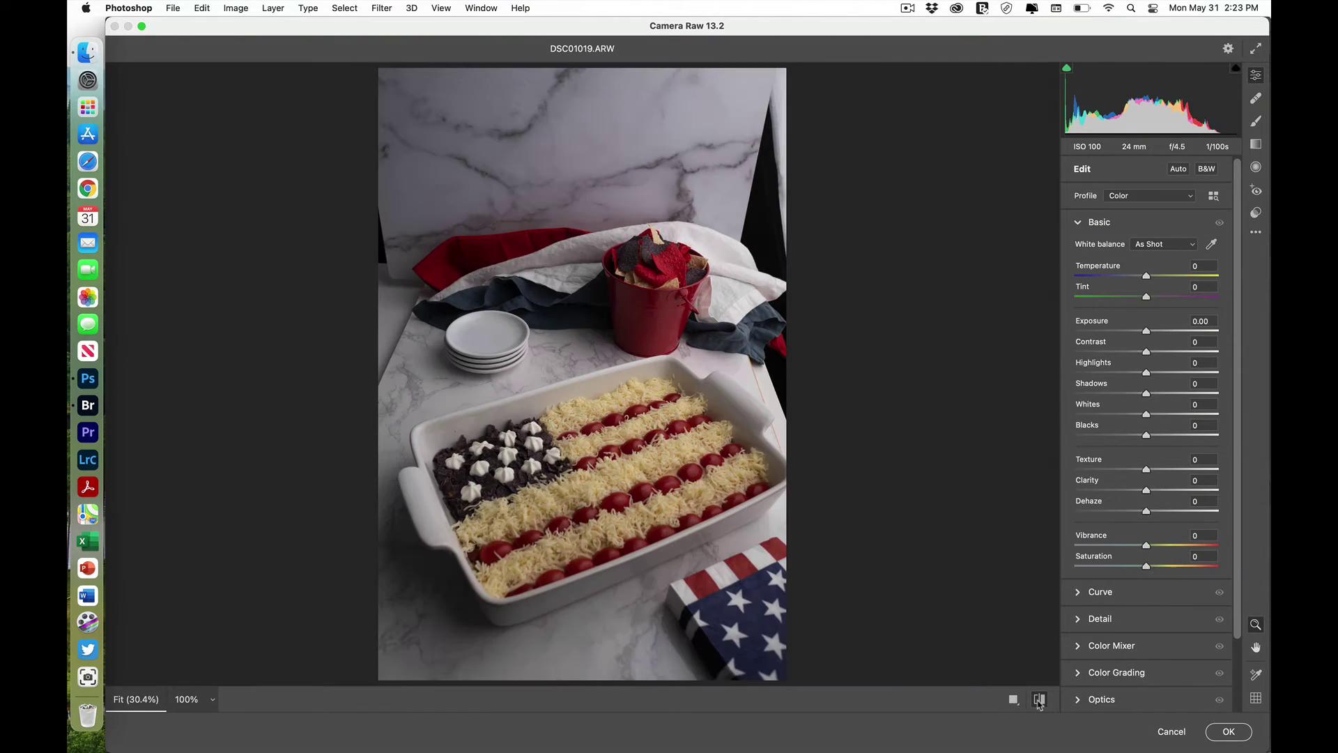
click(1038, 701)
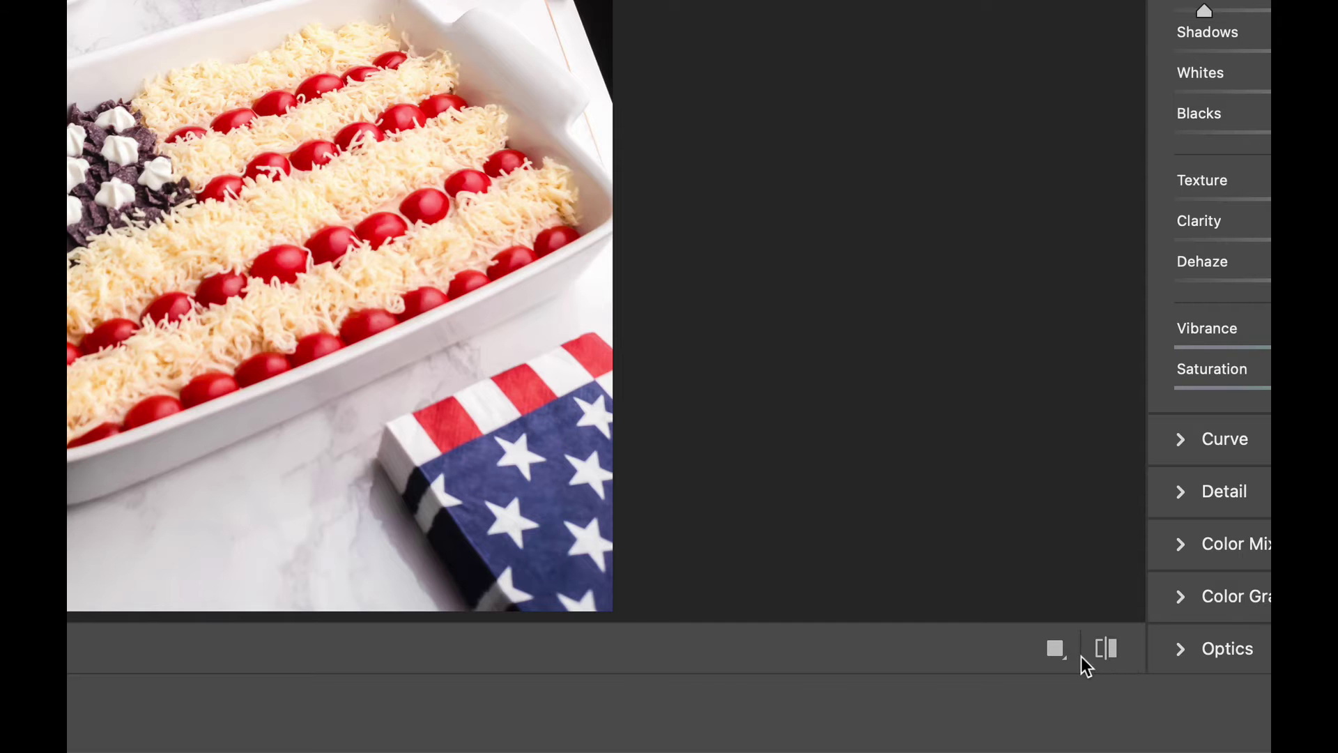
click(1059, 657)
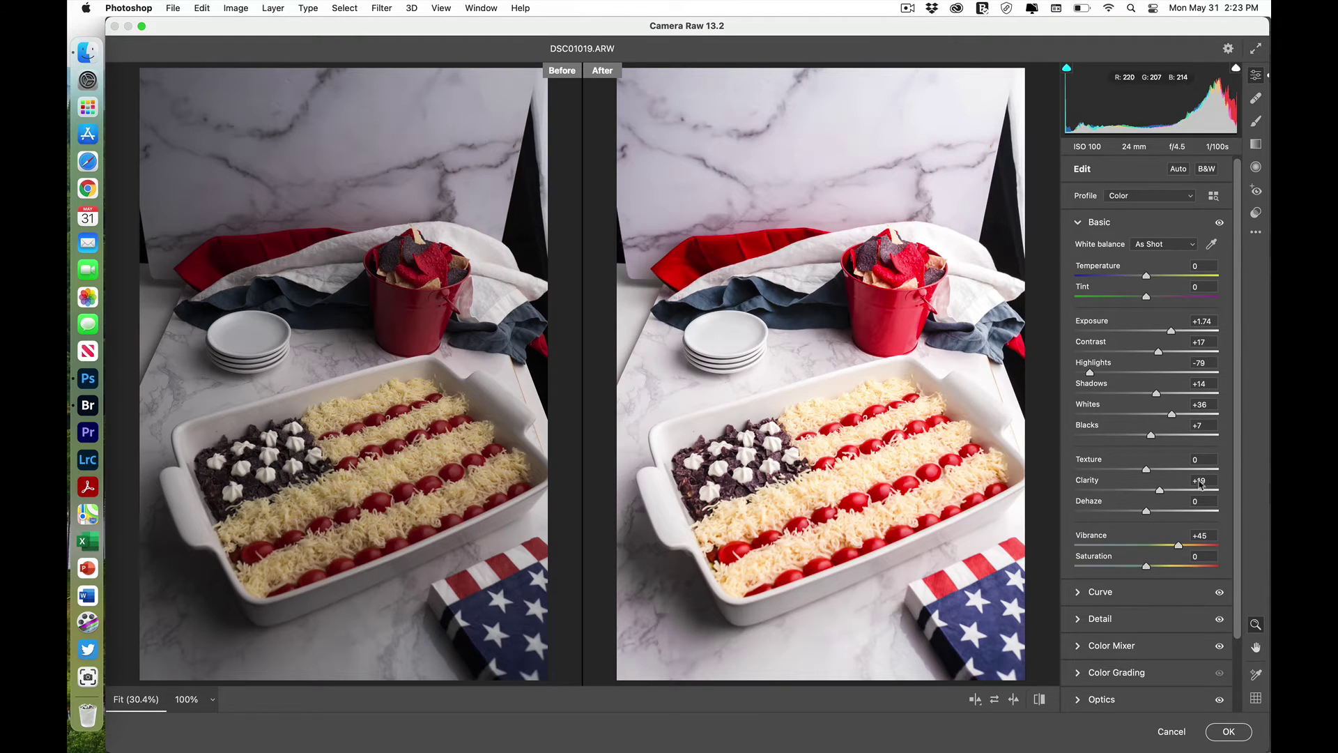
click(1230, 734)
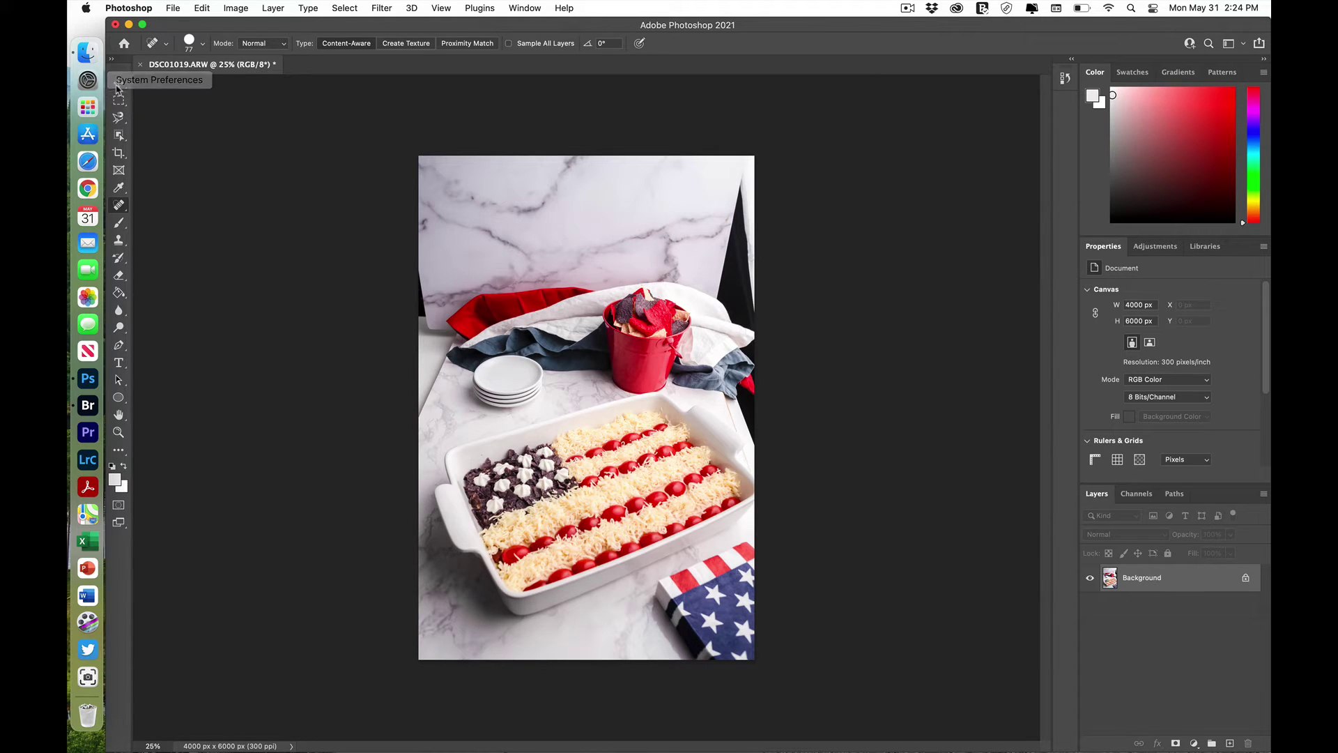
Step: Start a crop of the photo using the 1200 x 1600 px 72 ppi preset
click(118, 83)
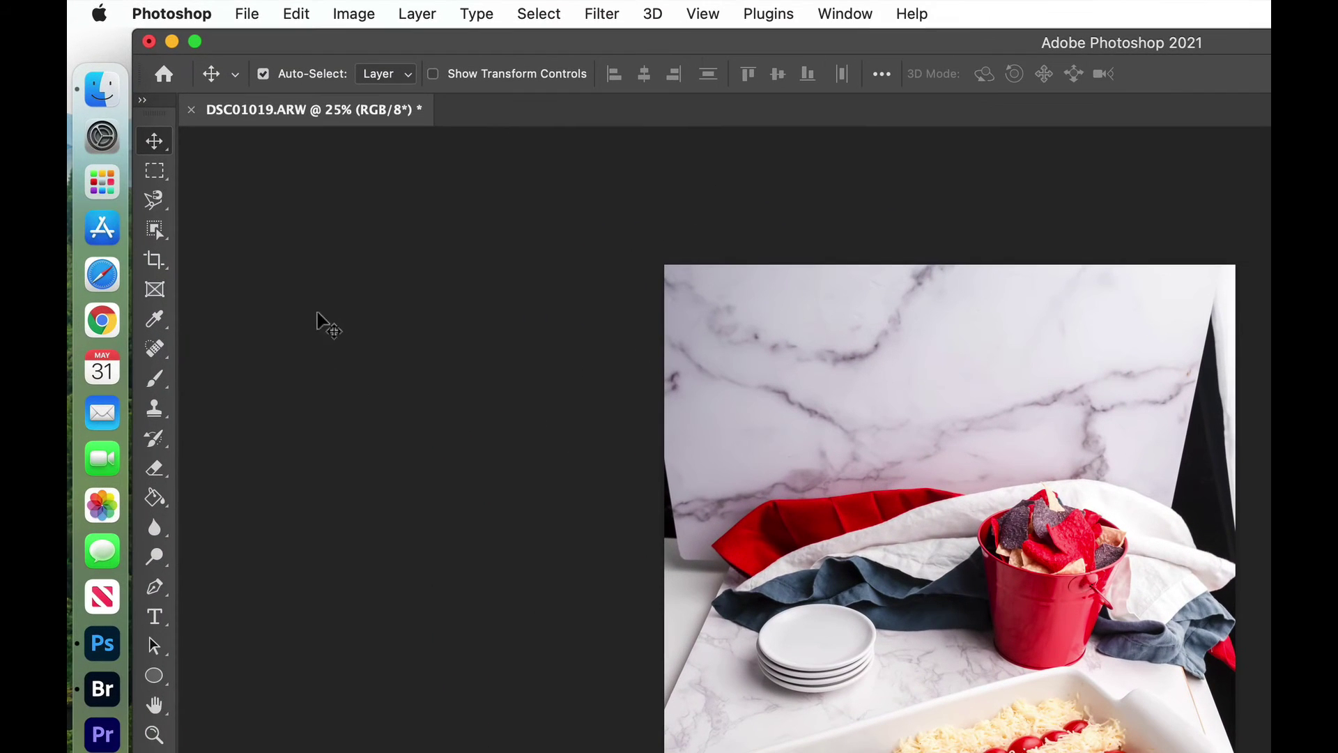
click(156, 263)
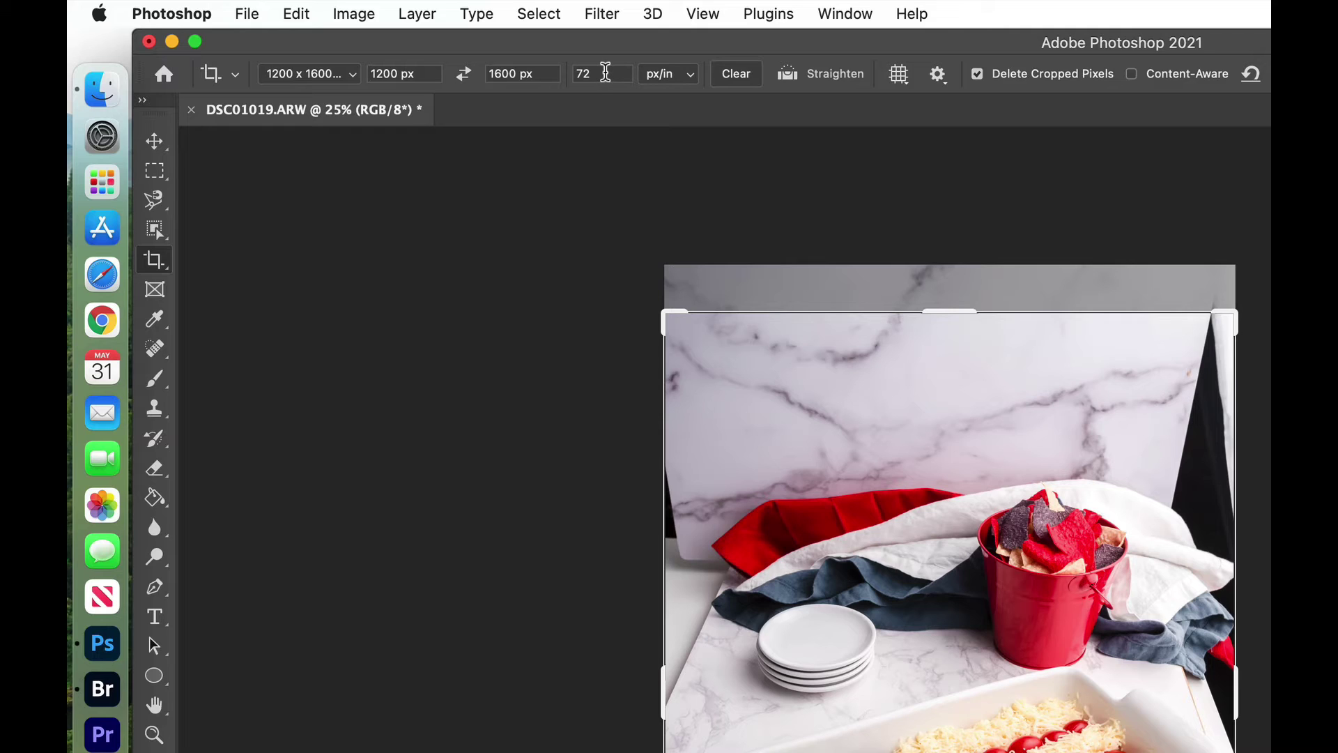
click(354, 77)
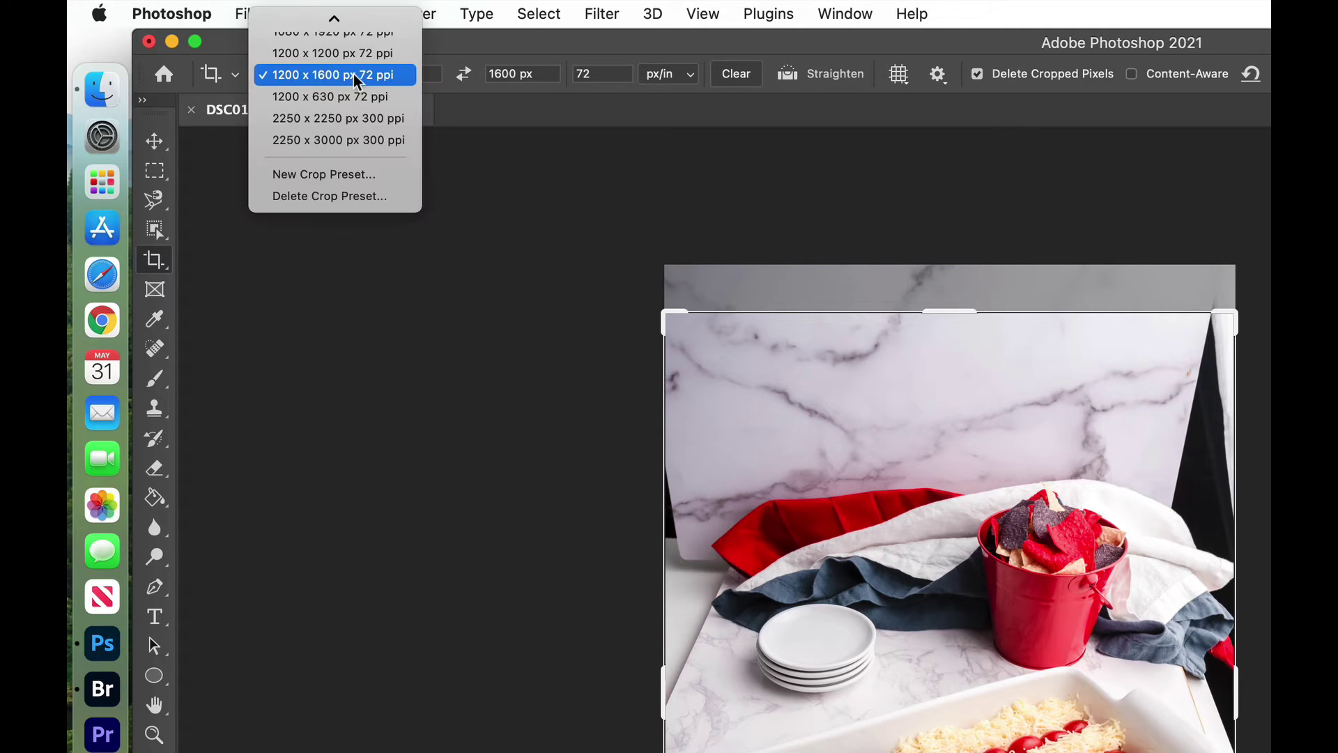
click(367, 140)
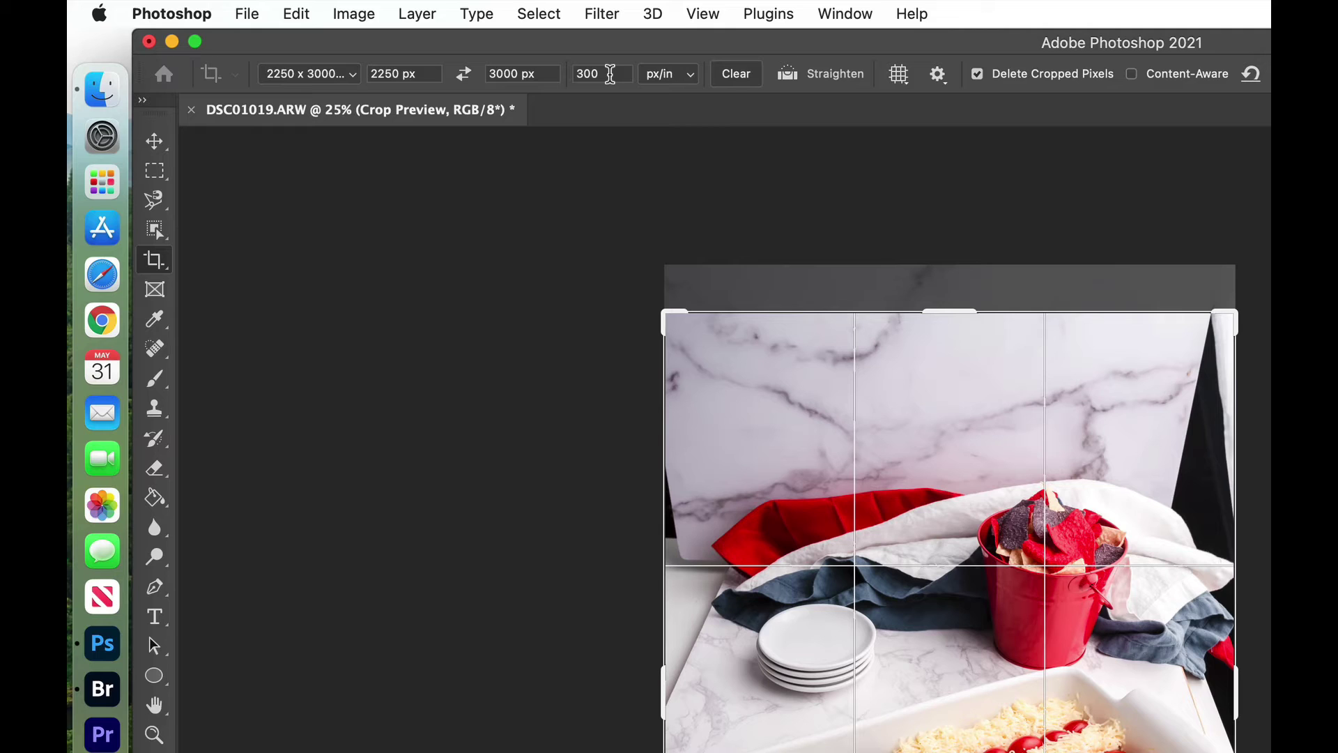
click(355, 75)
scroll(355, 77, up, 2)
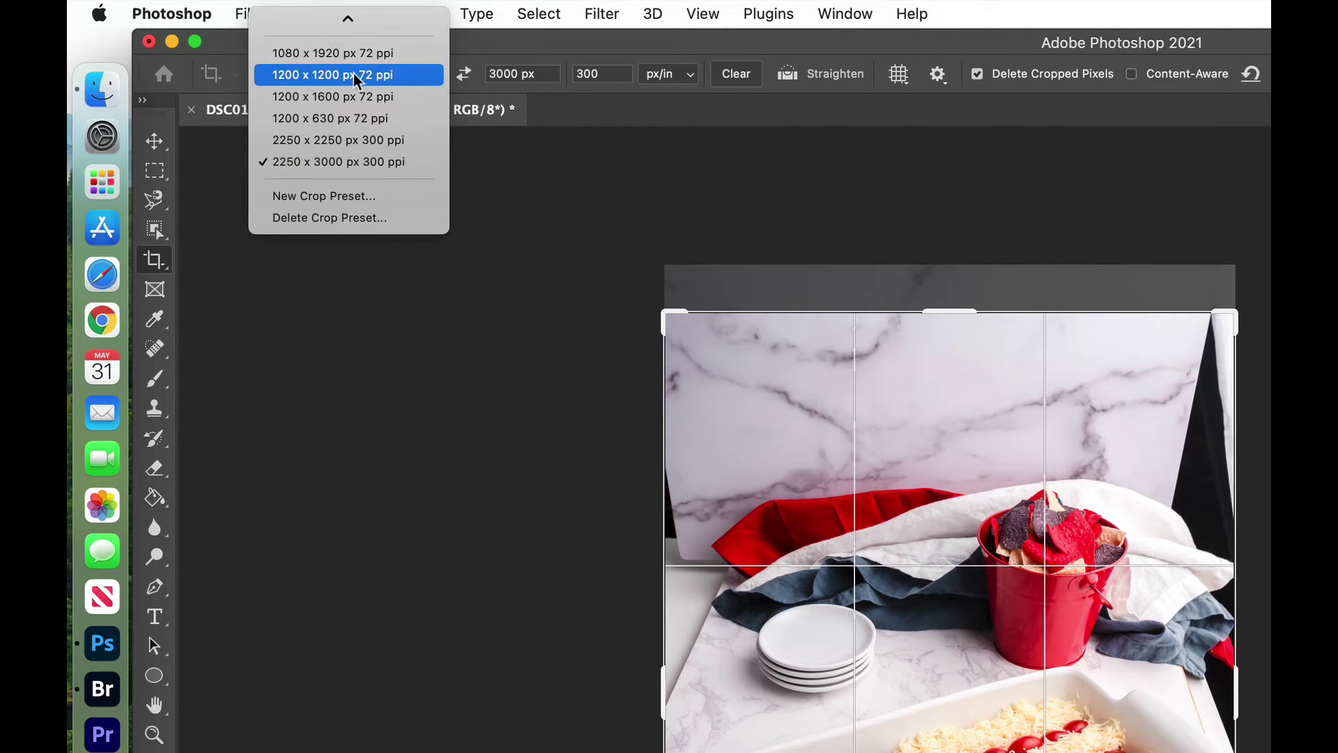
click(351, 98)
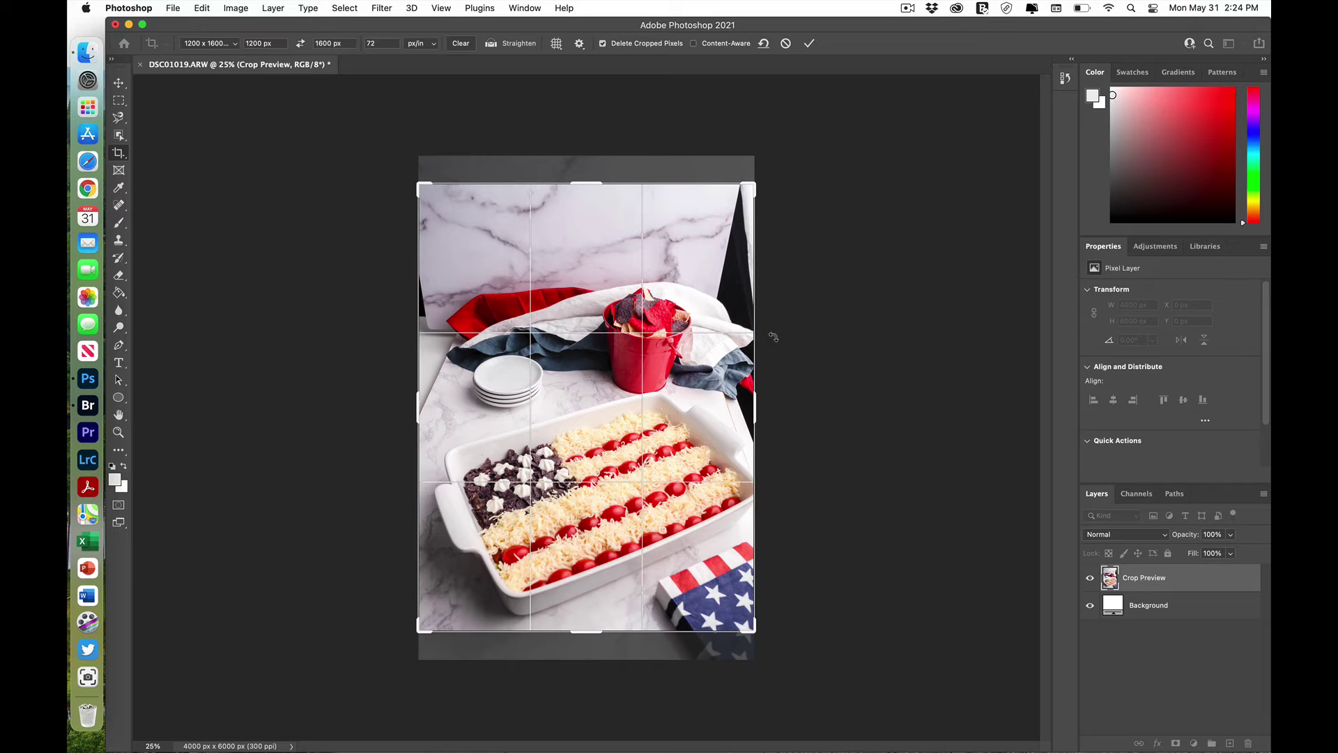
Step: Rotate the crop by about -4.6°, reposition and slightly tighten it around the casserole dish, and commit the crop
drag(773, 338, 789, 311)
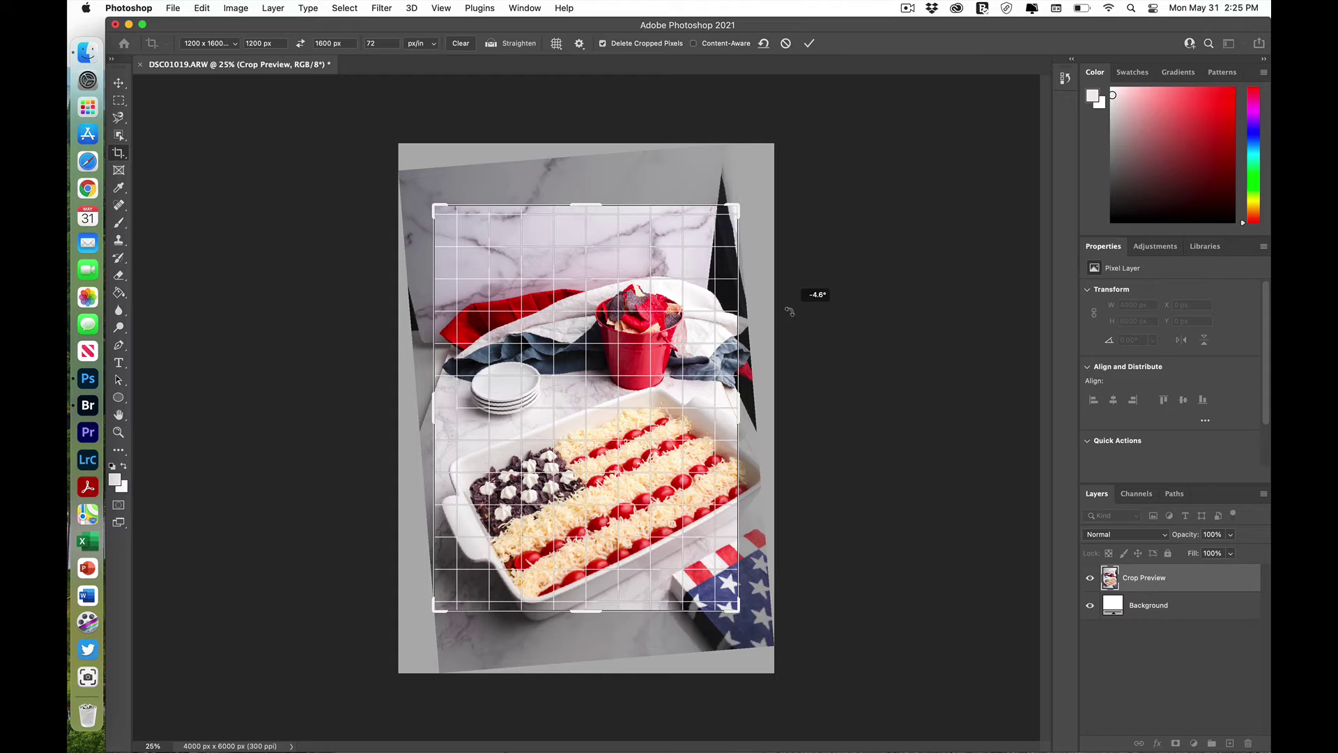
drag(790, 312, 790, 312)
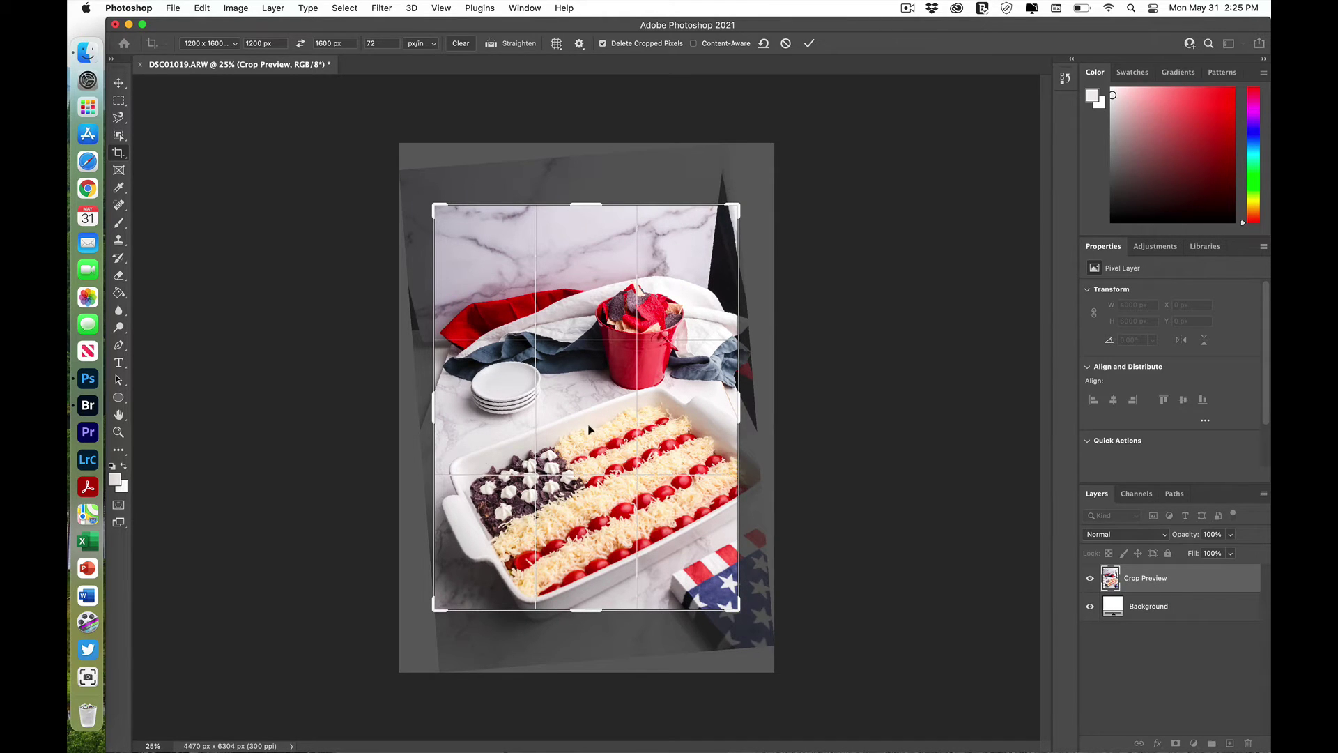
drag(611, 437, 611, 423)
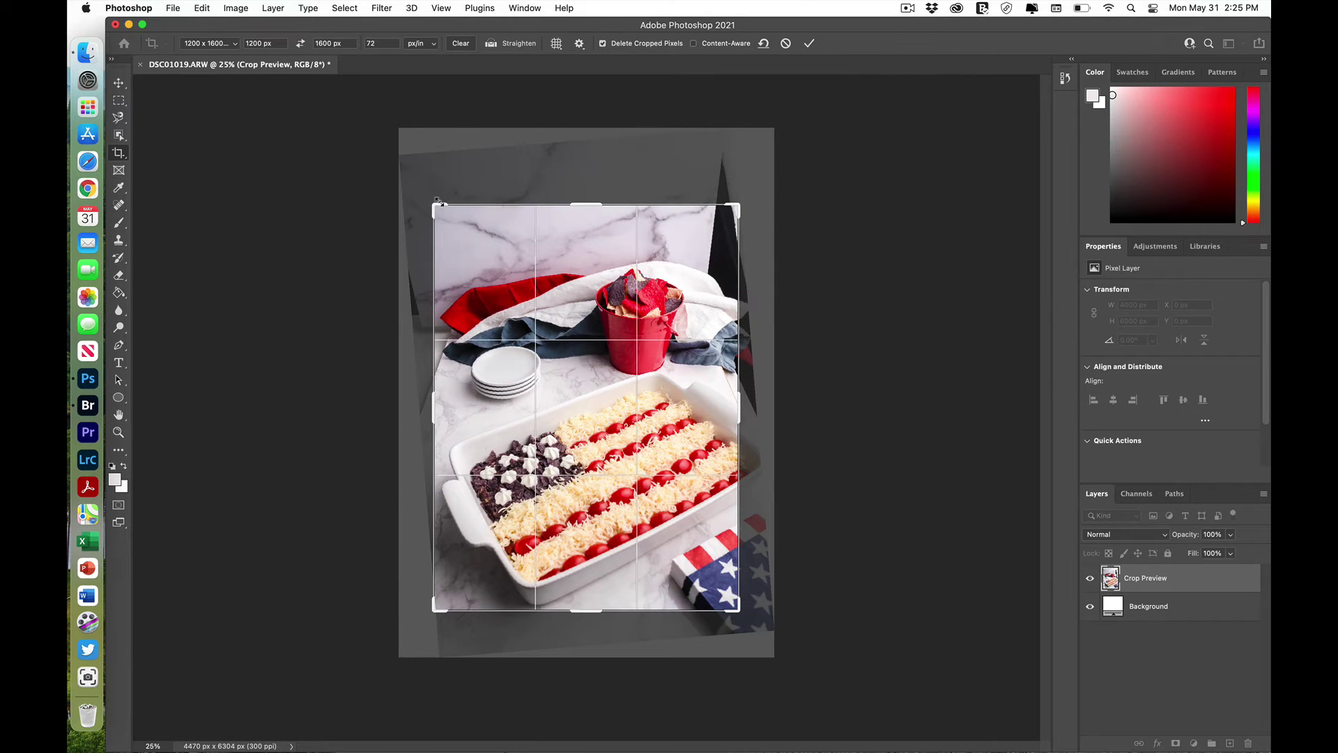
drag(437, 202, 442, 204)
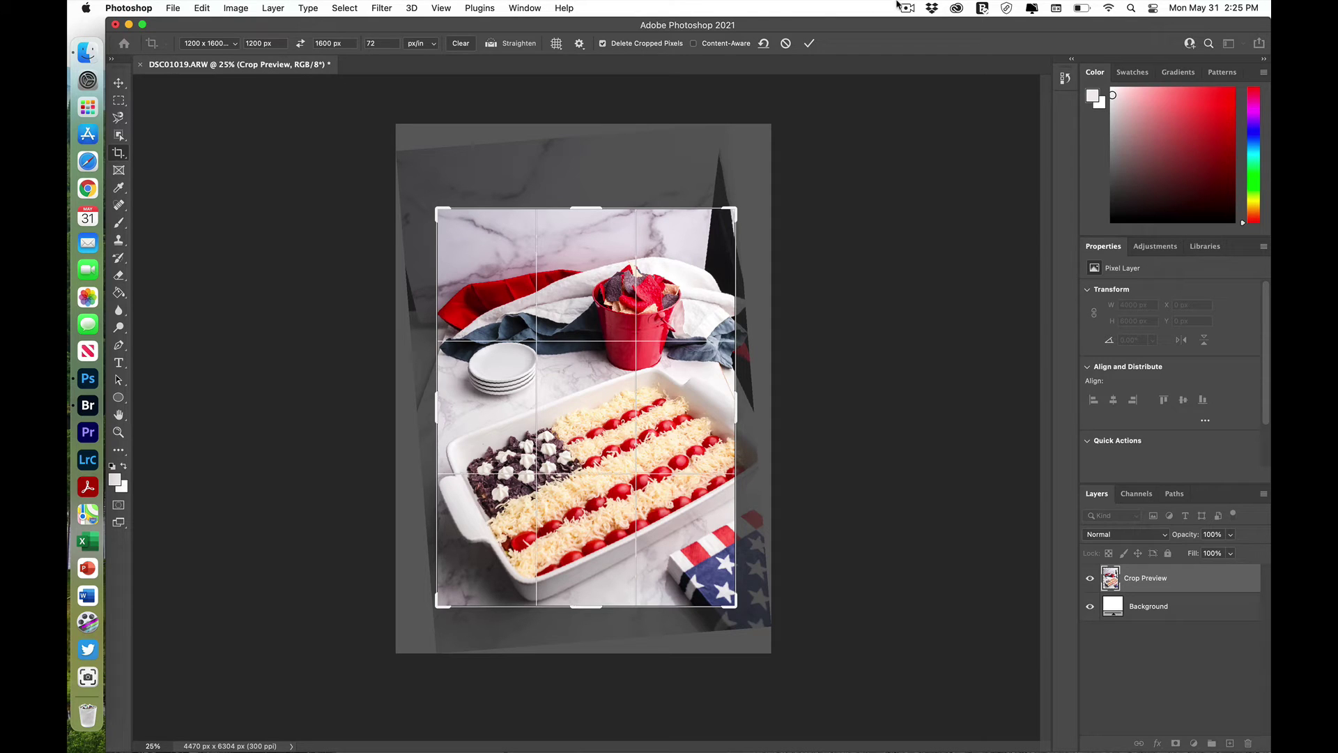
click(809, 44)
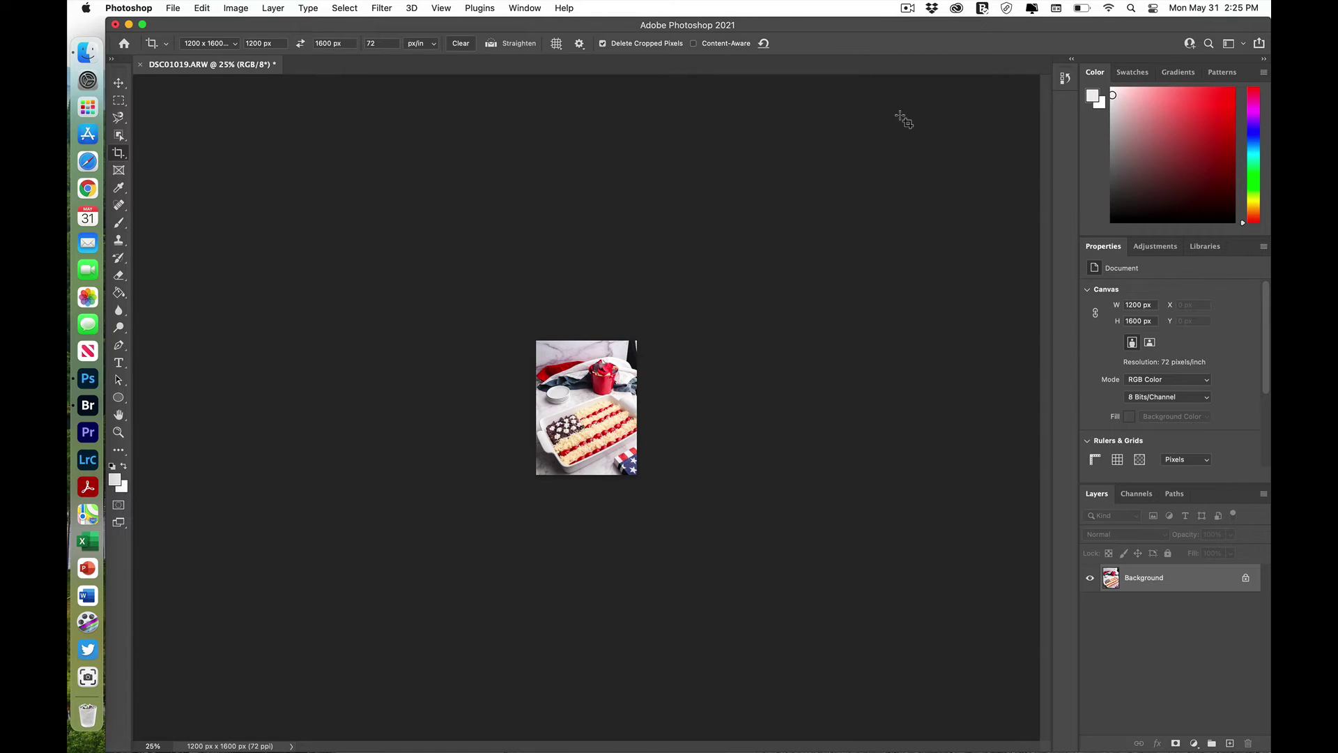
Step: Fill the napkin gaps at the photo's left edge and smooth the red napkin's fold with a 38 px Spot Healing Brush
key(super)
key(super+equal)
key(super+equal)
key(super+equal)
key(super+equal)
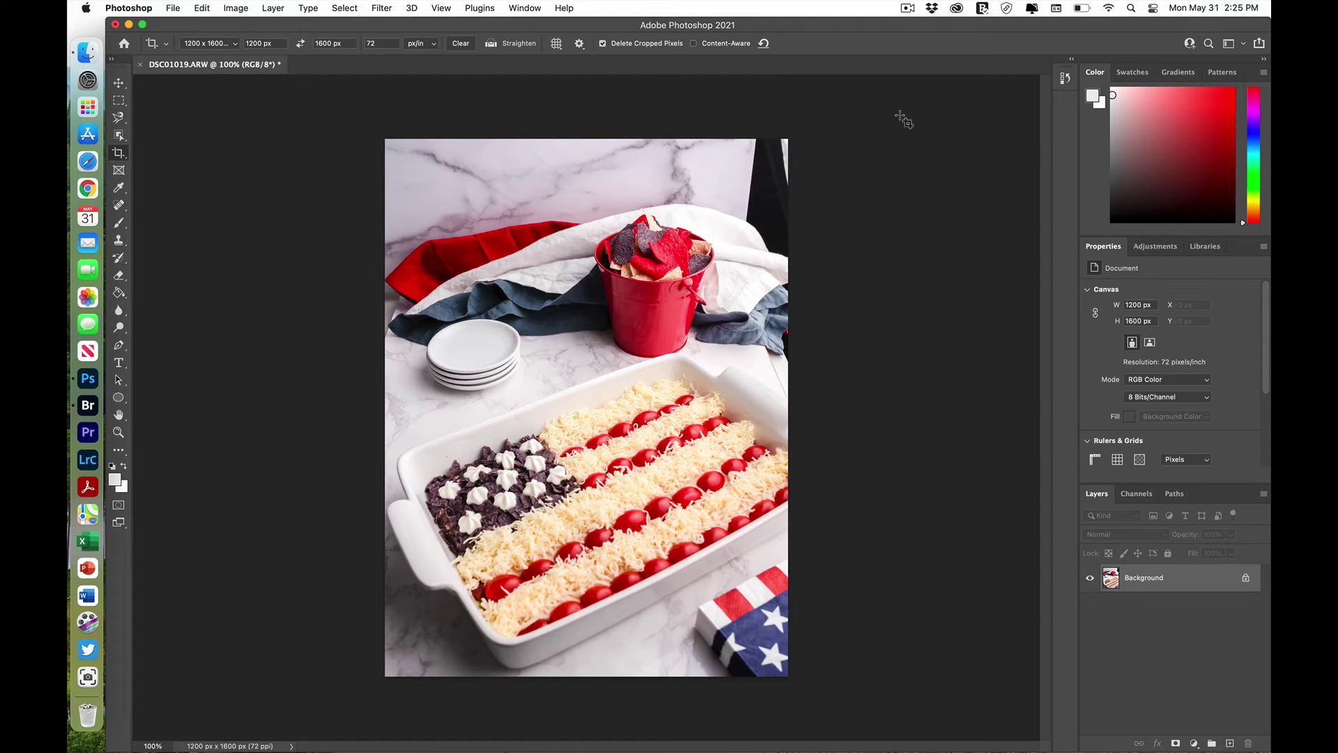
click(119, 83)
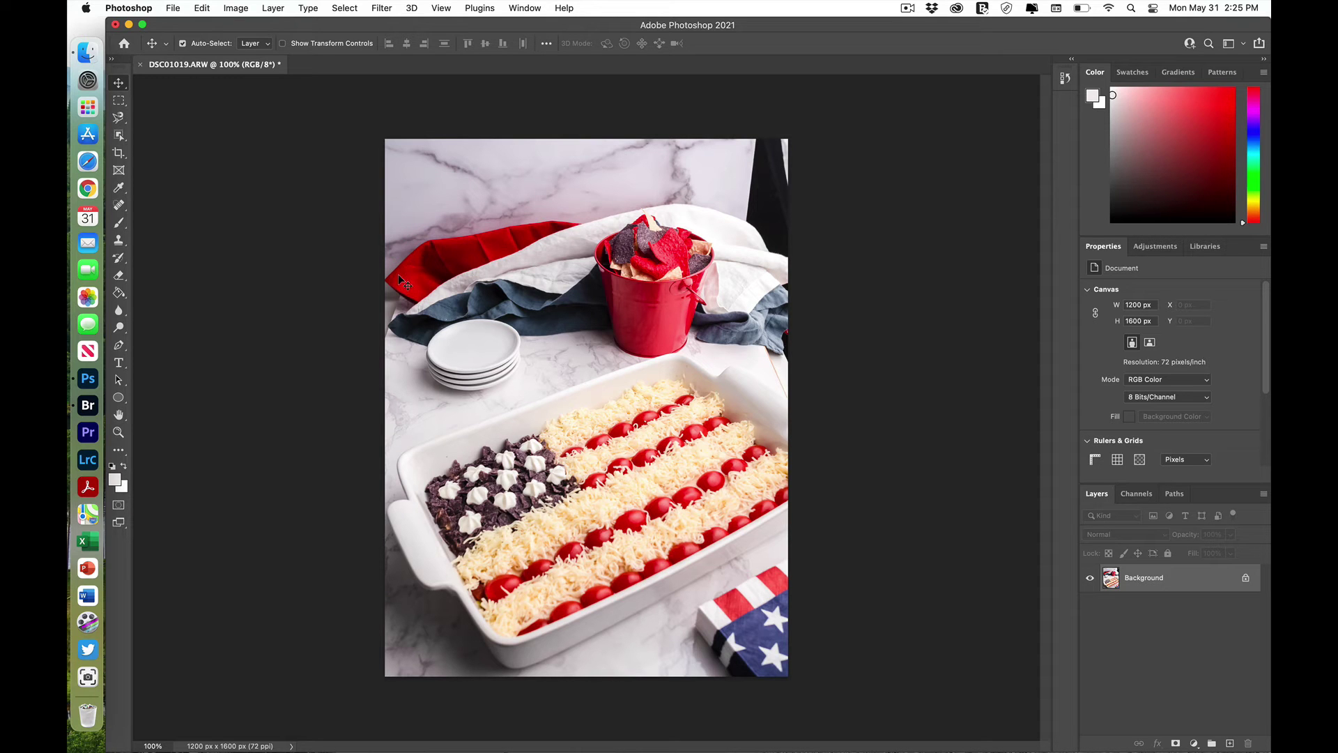
click(119, 206)
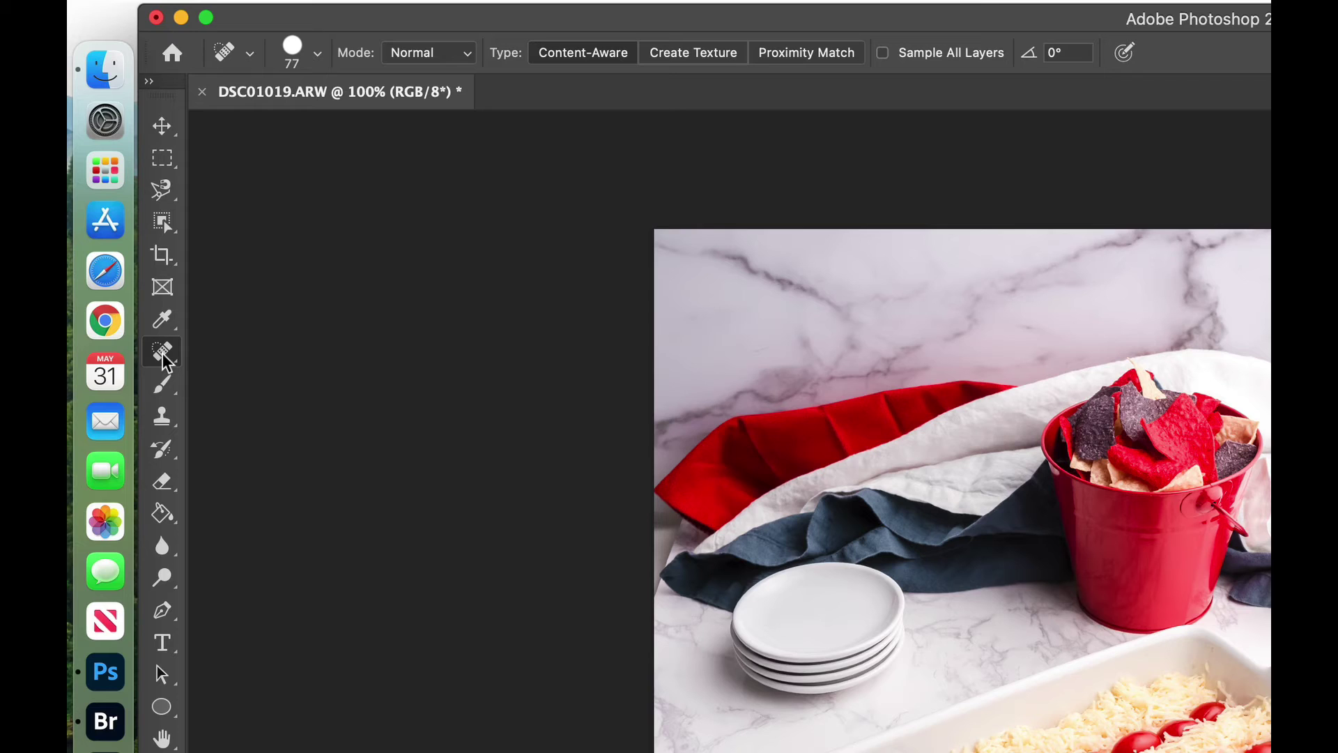
right_click(163, 355)
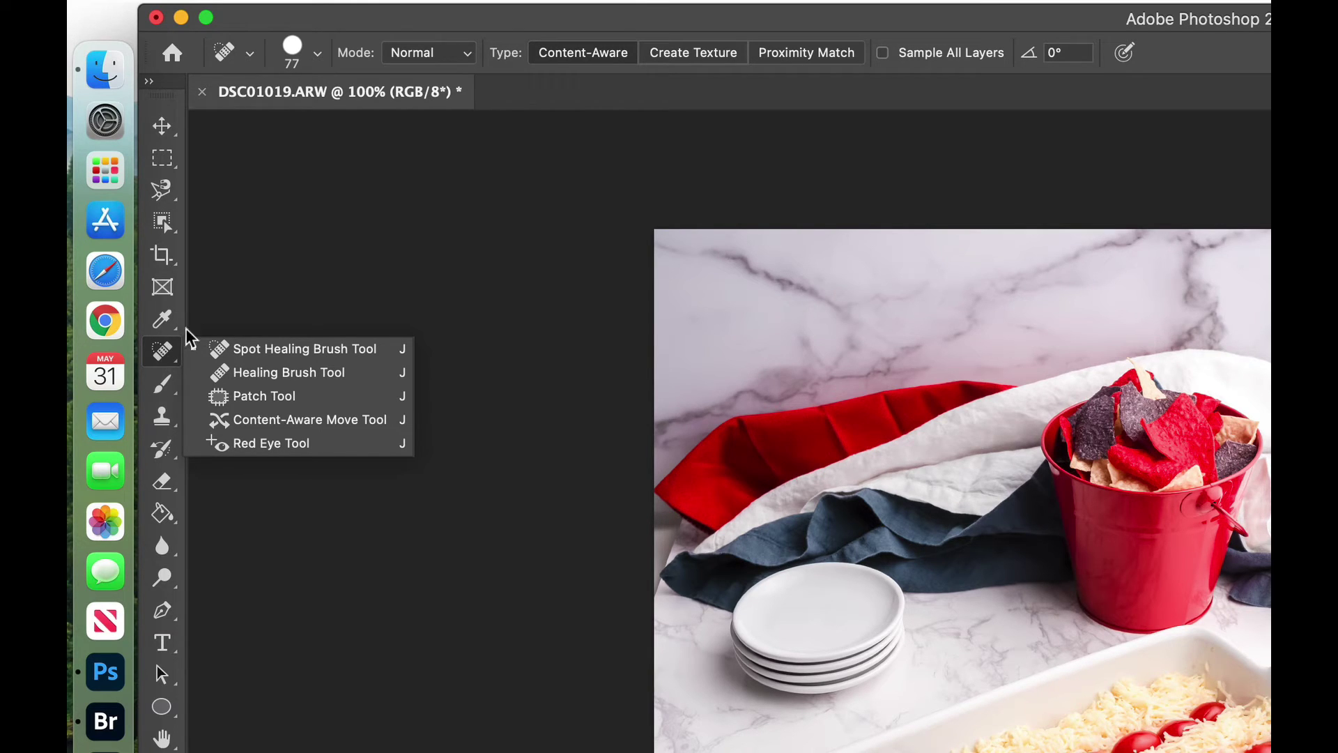
click(319, 56)
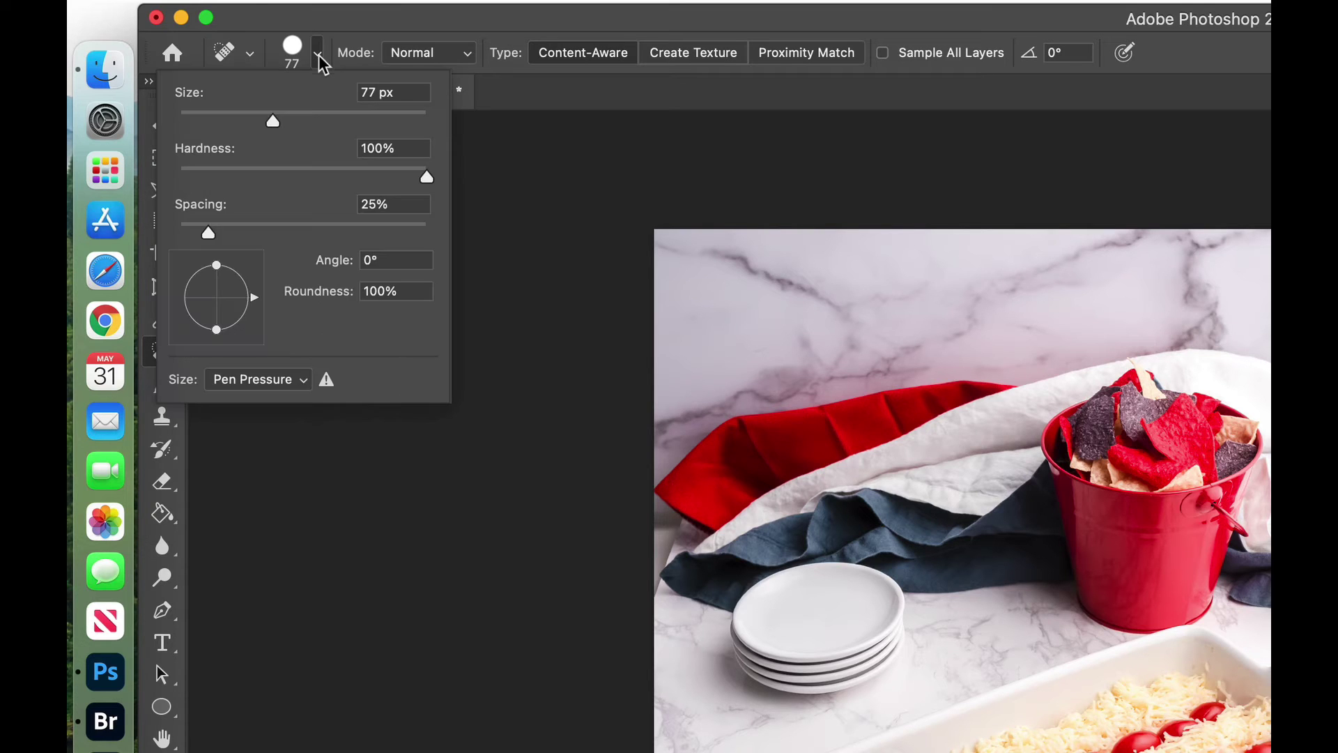
click(275, 125)
drag(274, 126, 225, 127)
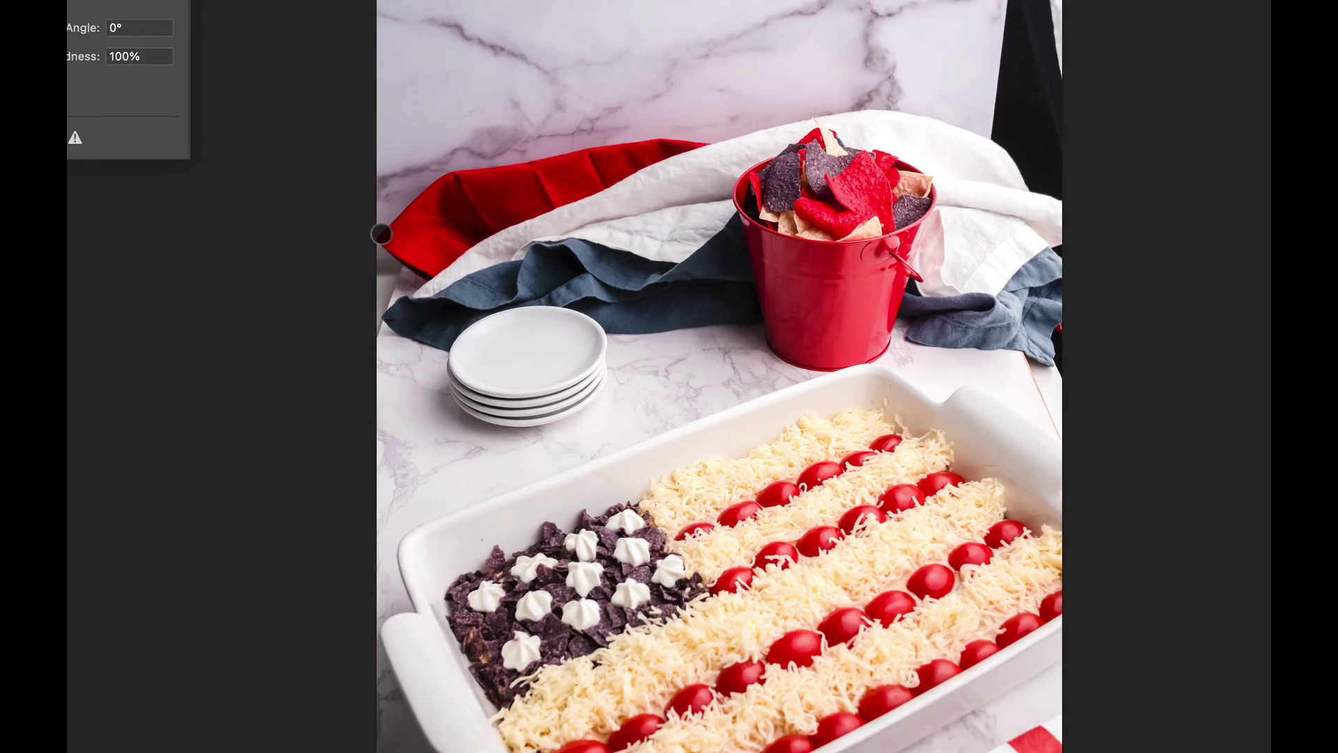
mouse_move(382, 290)
mouse_down()
mouse_move(369, 340)
mouse_move(411, 230)
mouse_move(388, 268)
mouse_up()
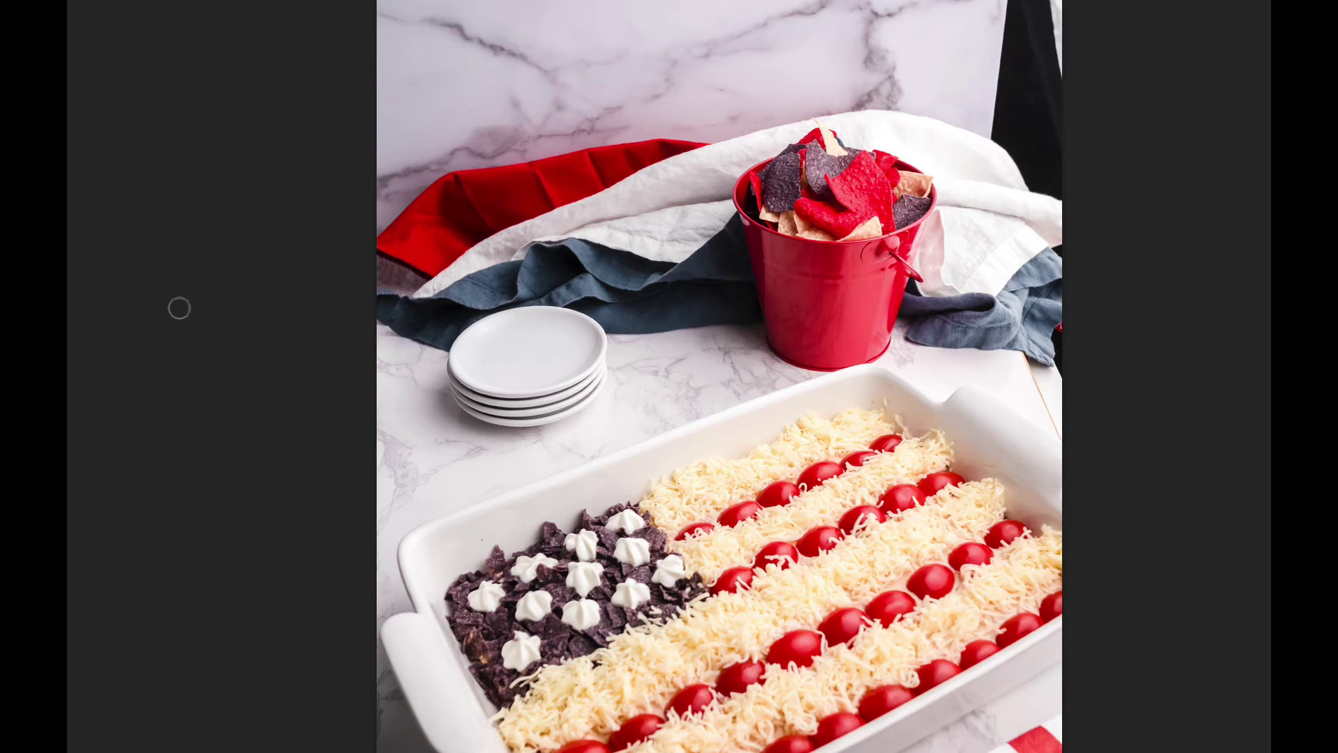
mouse_move(410, 281)
mouse_down()
mouse_move(388, 269)
mouse_move(413, 296)
mouse_move(376, 266)
mouse_move(377, 281)
mouse_up()
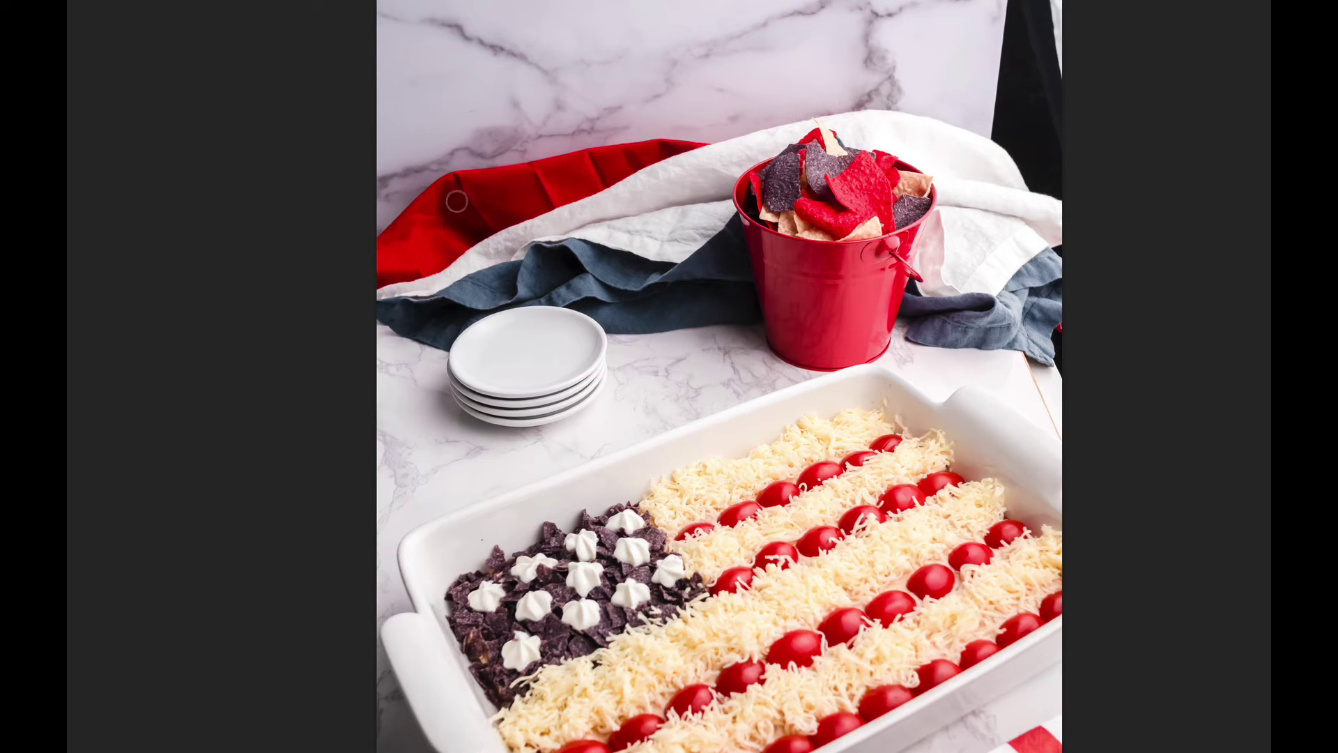
drag(455, 179, 483, 226)
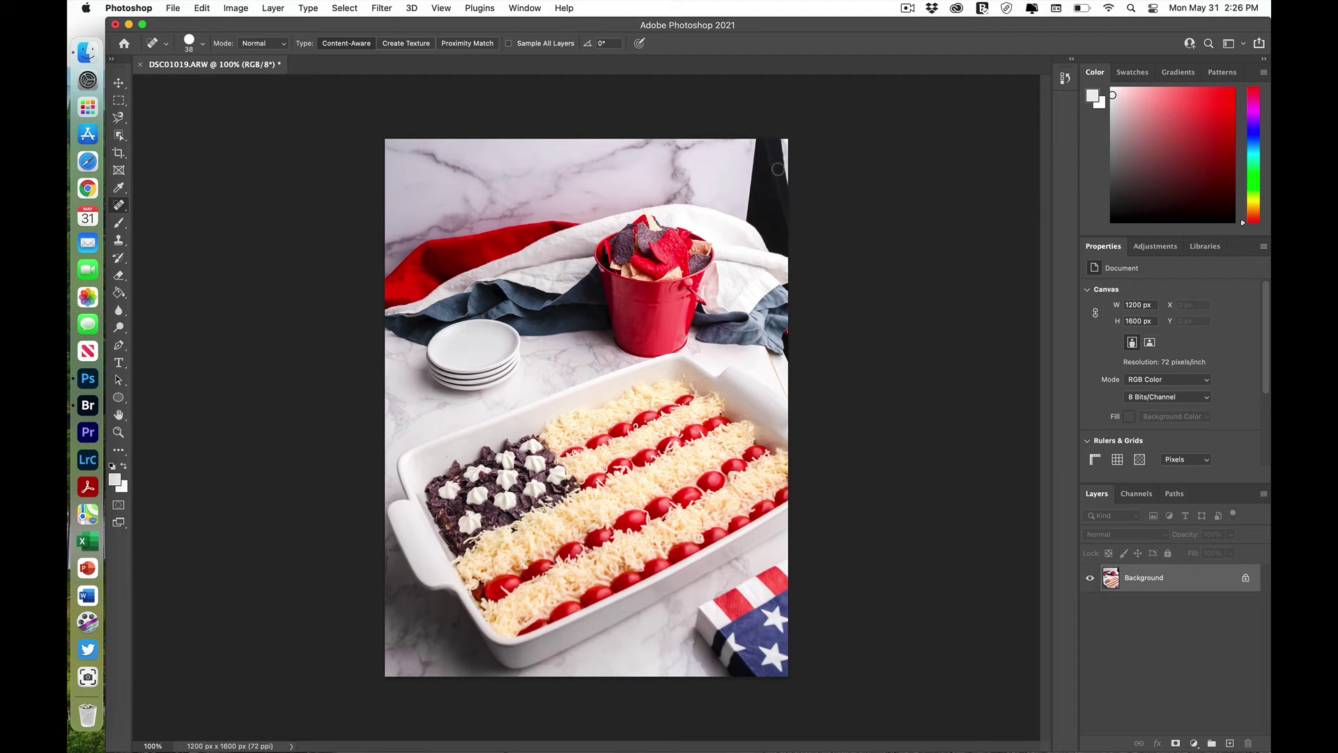
Step: Enlarge the healing brush and paint over the black gap beside the marble backdrop in the photo's upper right corner
click(203, 46)
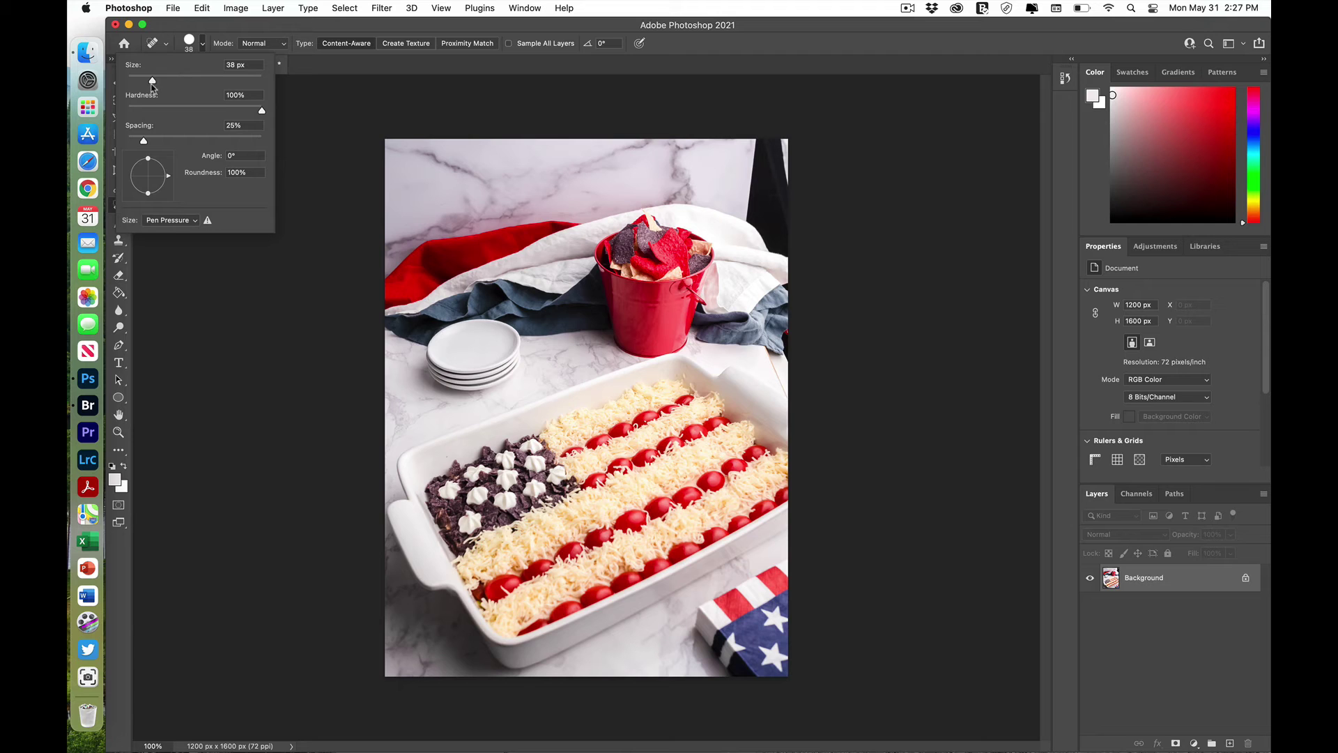
drag(153, 86, 185, 86)
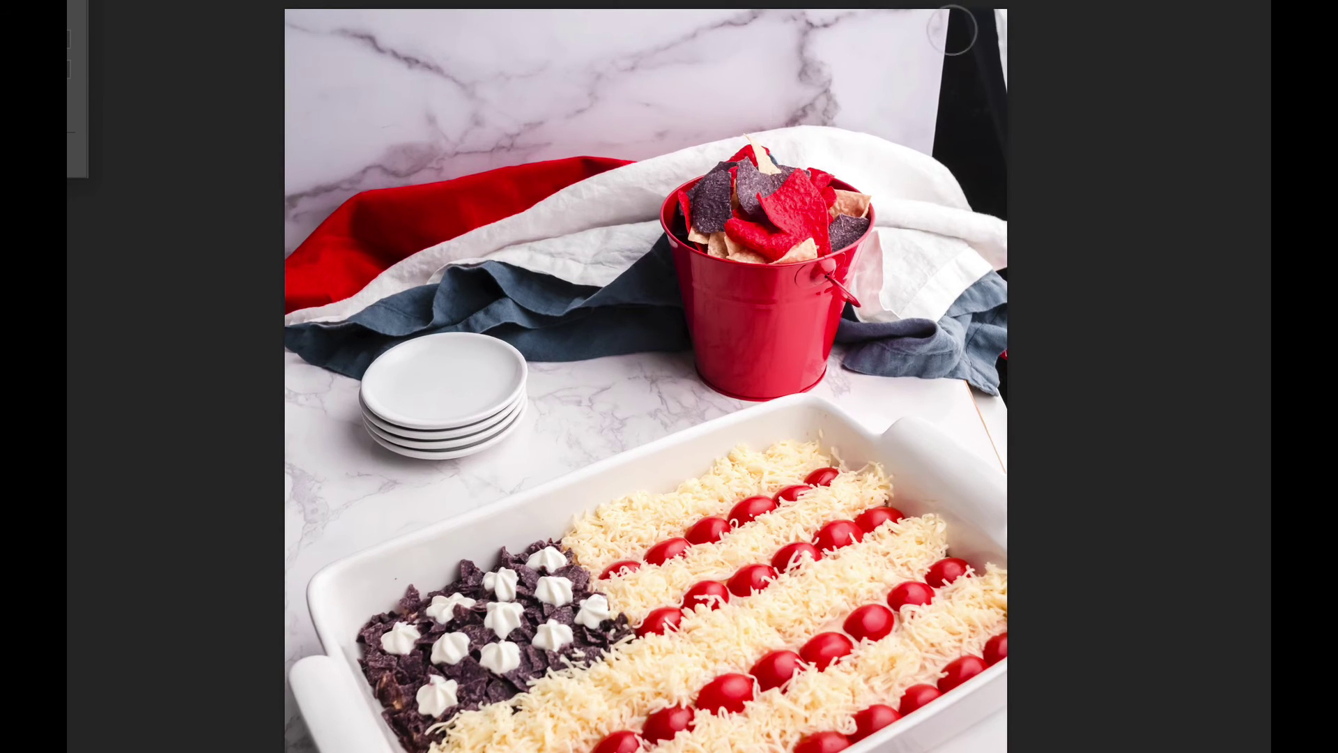
mouse_move(953, 31)
mouse_down()
mouse_move(1000, 34)
mouse_move(951, 41)
mouse_move(934, 59)
mouse_move(1027, 78)
mouse_move(945, 94)
mouse_move(941, 111)
mouse_move(1020, 134)
mouse_move(942, 143)
mouse_move(940, 184)
mouse_move(979, 219)
mouse_move(991, 257)
mouse_move(1008, 4)
mouse_up()
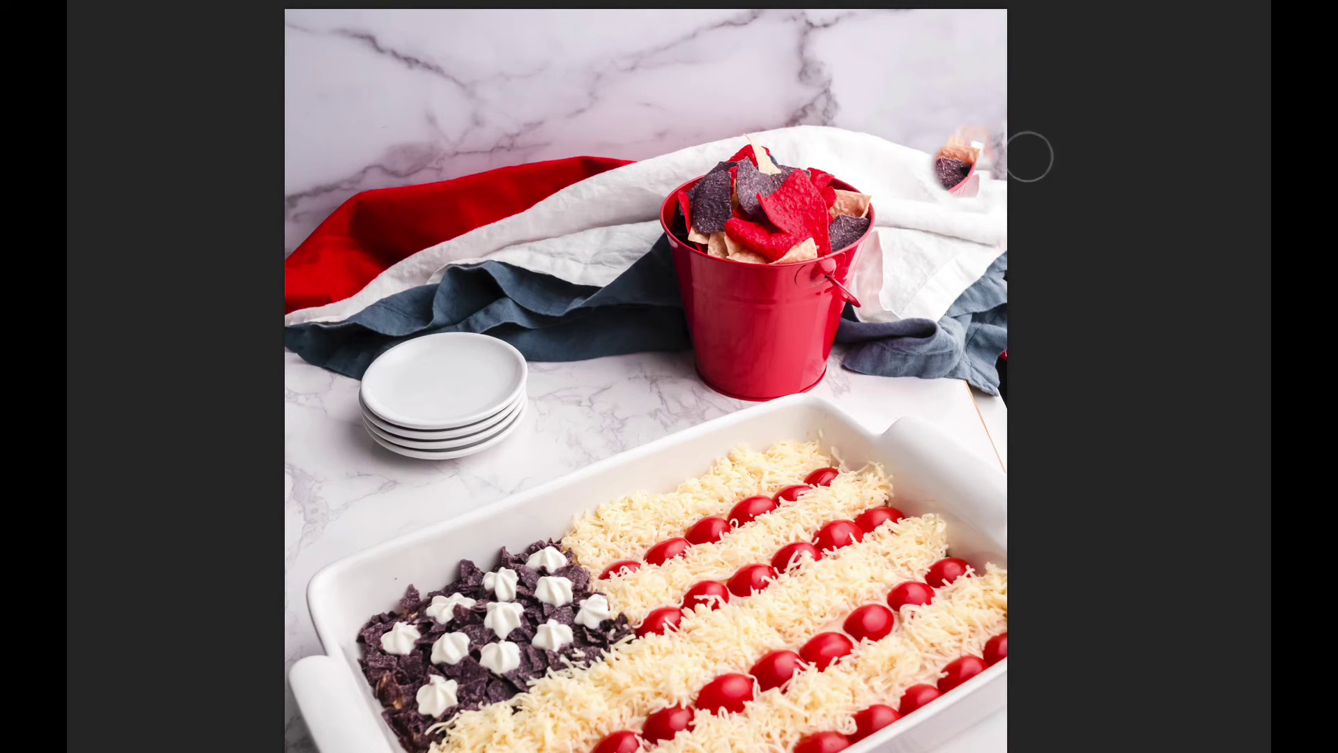
Step: Heal the stray chip-coloured patch on the white napkin, the blue napkin's outer edge and the table seam along the photo's right edge
mouse_move(1025, 155)
mouse_down()
mouse_move(960, 151)
mouse_move(948, 165)
mouse_move(962, 197)
mouse_move(1056, 166)
mouse_up()
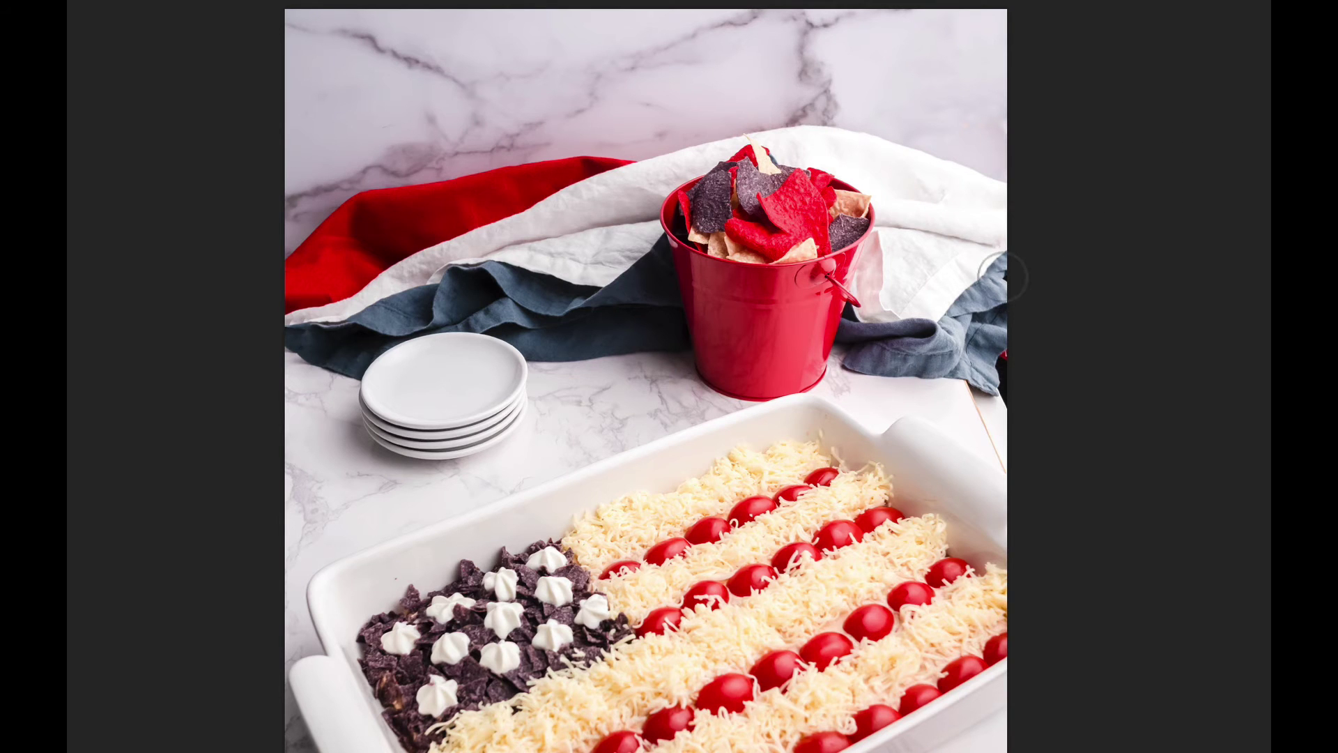
mouse_move(1002, 275)
mouse_down()
mouse_move(999, 375)
mouse_move(1018, 403)
mouse_move(1136, 331)
mouse_up()
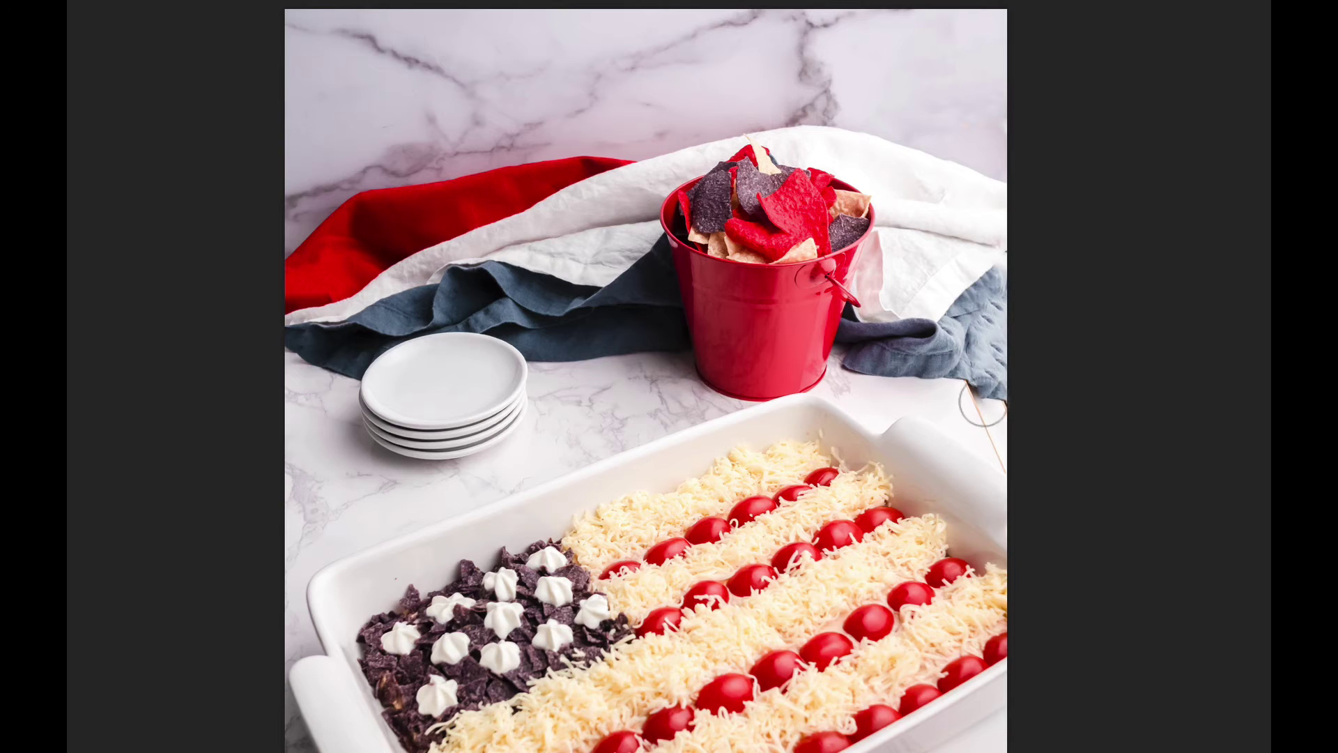
drag(982, 397, 1015, 471)
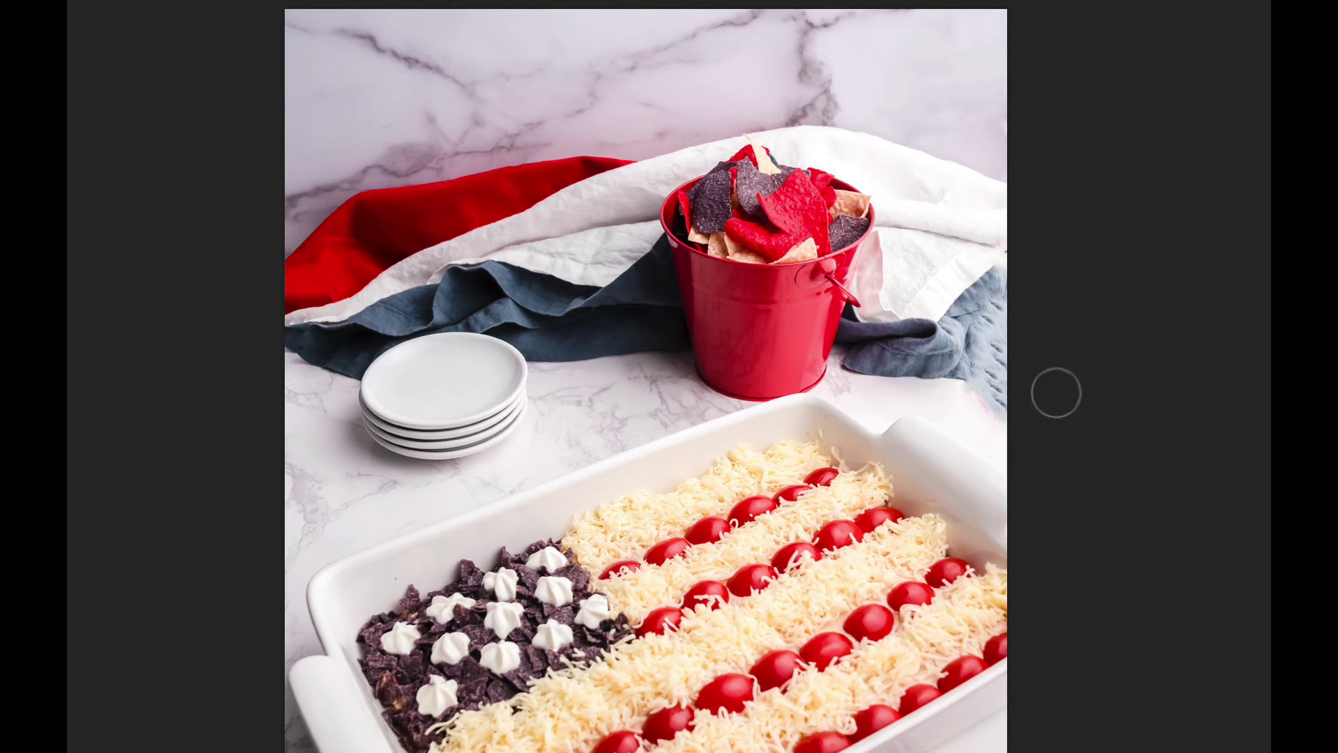
drag(993, 411, 1008, 322)
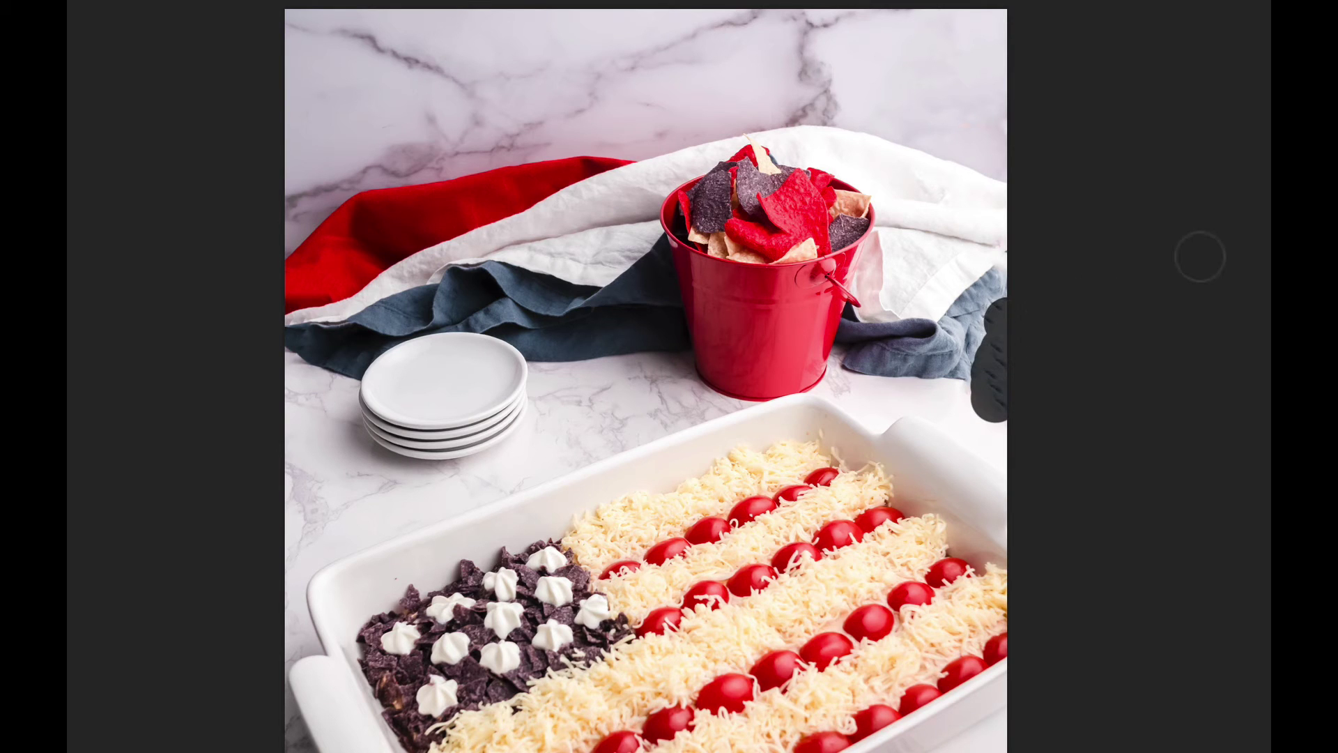
drag(974, 376, 1032, 375)
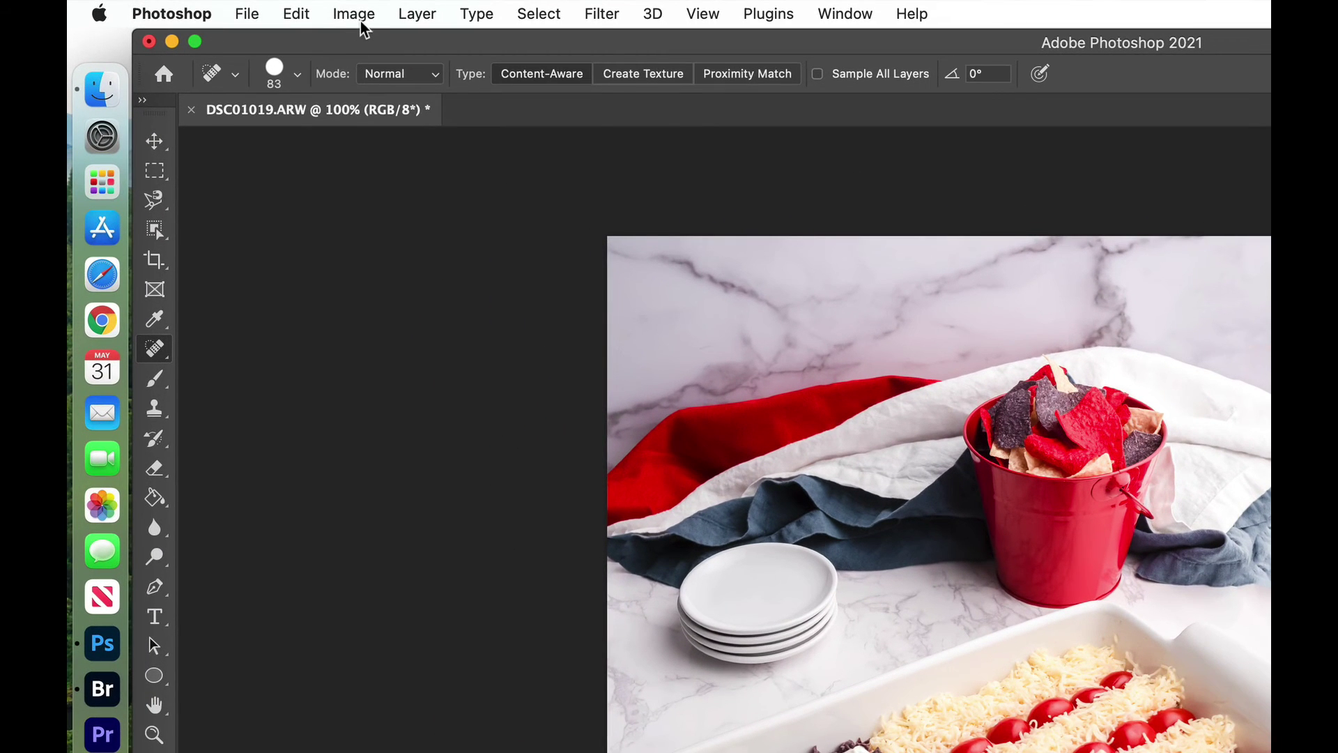
Step: Start a Levels adjustment on the photo and set the RGB midtone input level to 0.94
click(238, 10)
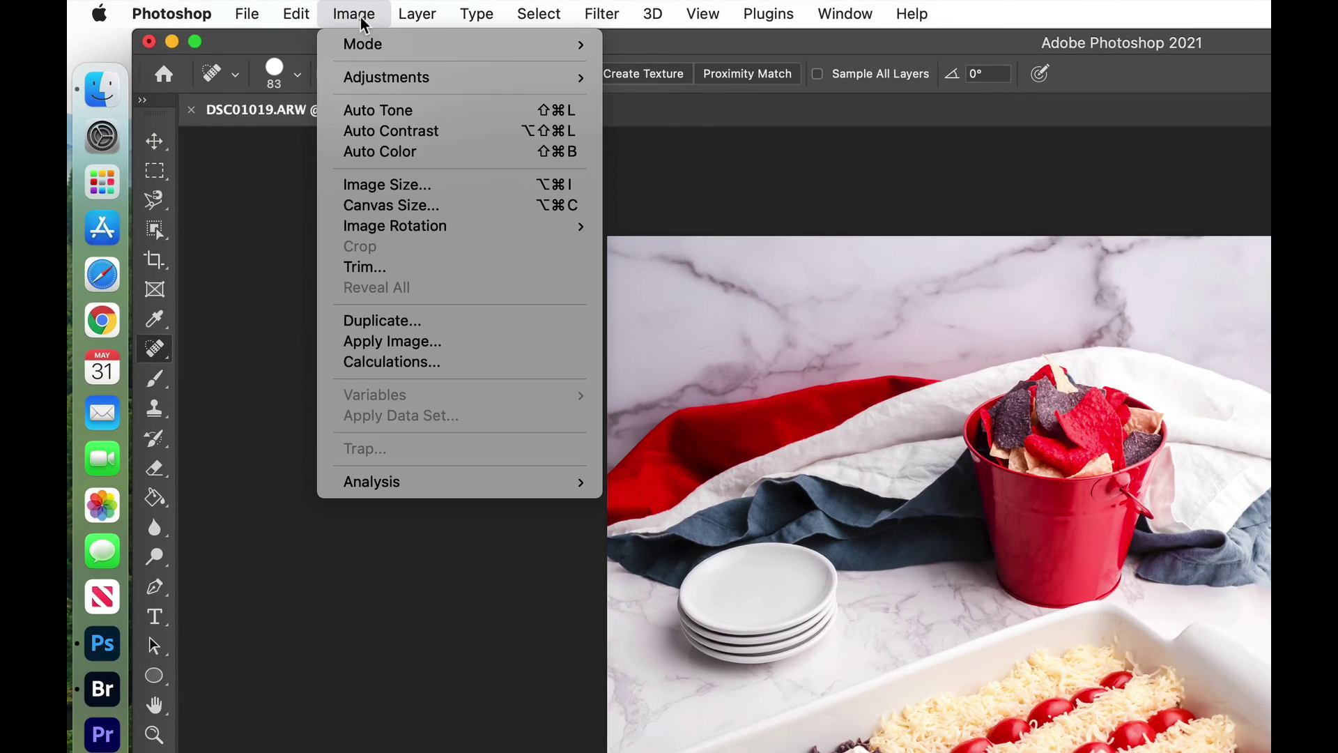
mouse_move(374, 79)
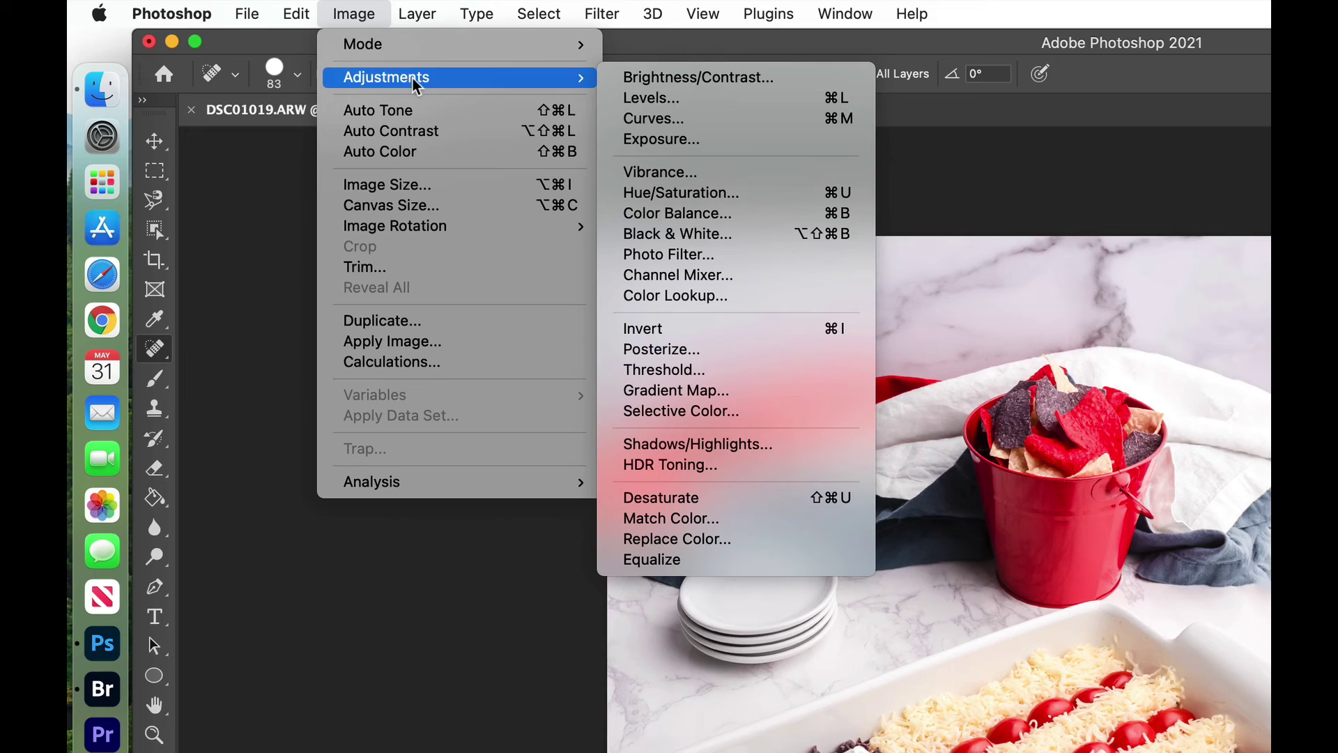
click(657, 102)
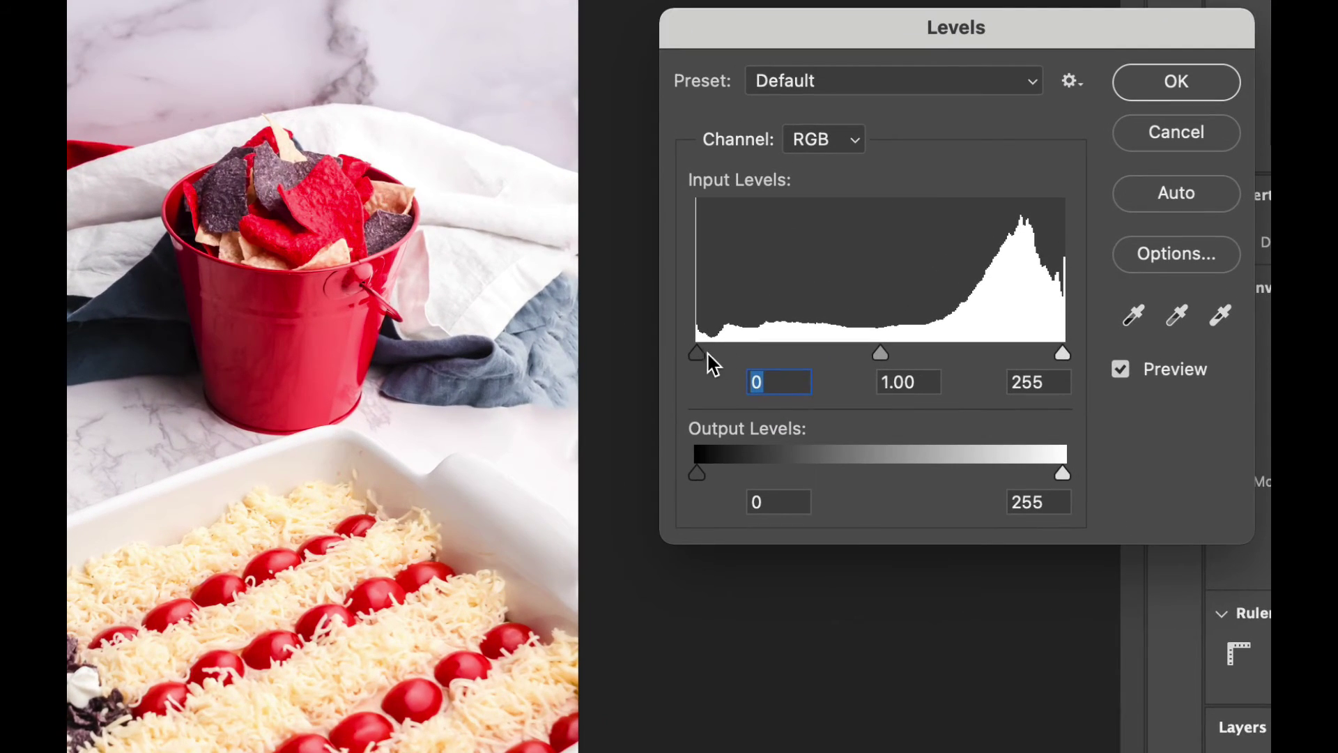
mouse_move(702, 366)
mouse_down()
mouse_move(840, 347)
mouse_move(690, 352)
mouse_up()
mouse_move(1064, 354)
mouse_down()
mouse_move(994, 353)
mouse_move(1070, 341)
mouse_up()
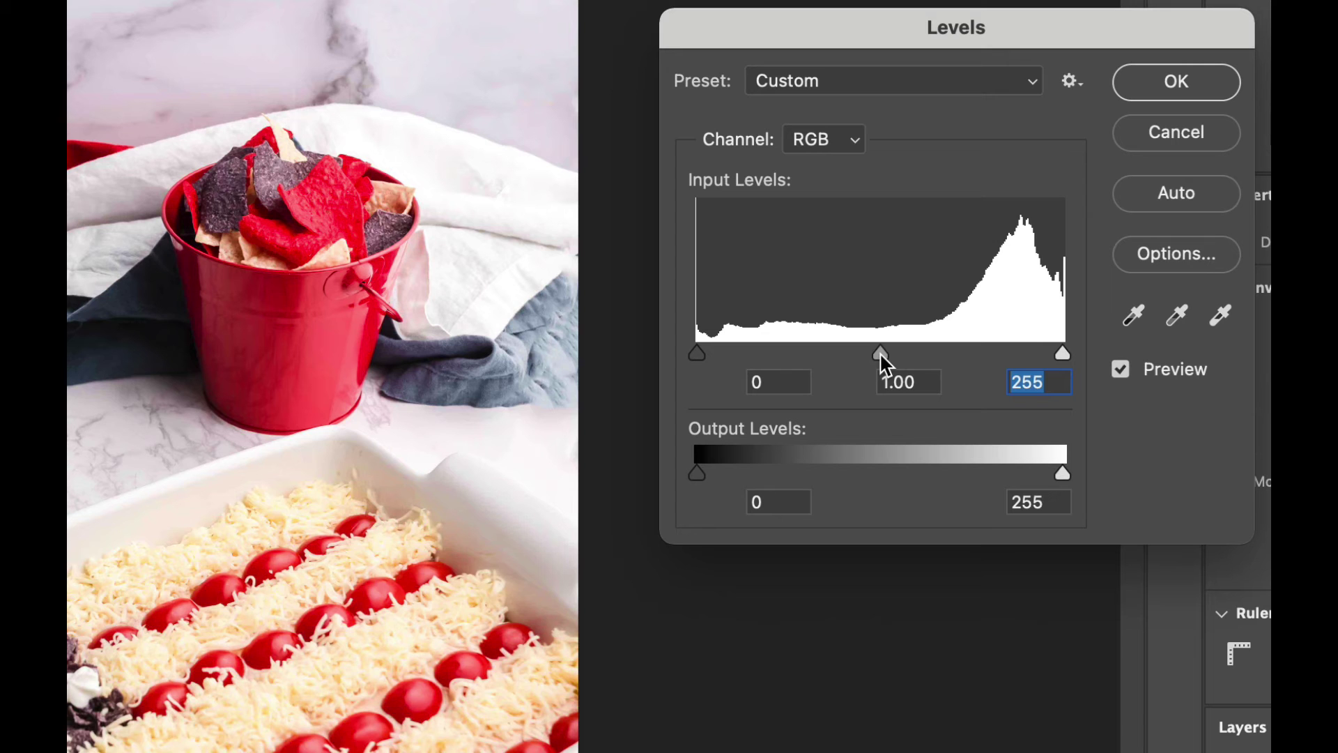
mouse_move(880, 354)
mouse_down()
mouse_move(956, 354)
mouse_move(860, 355)
mouse_move(888, 348)
mouse_up()
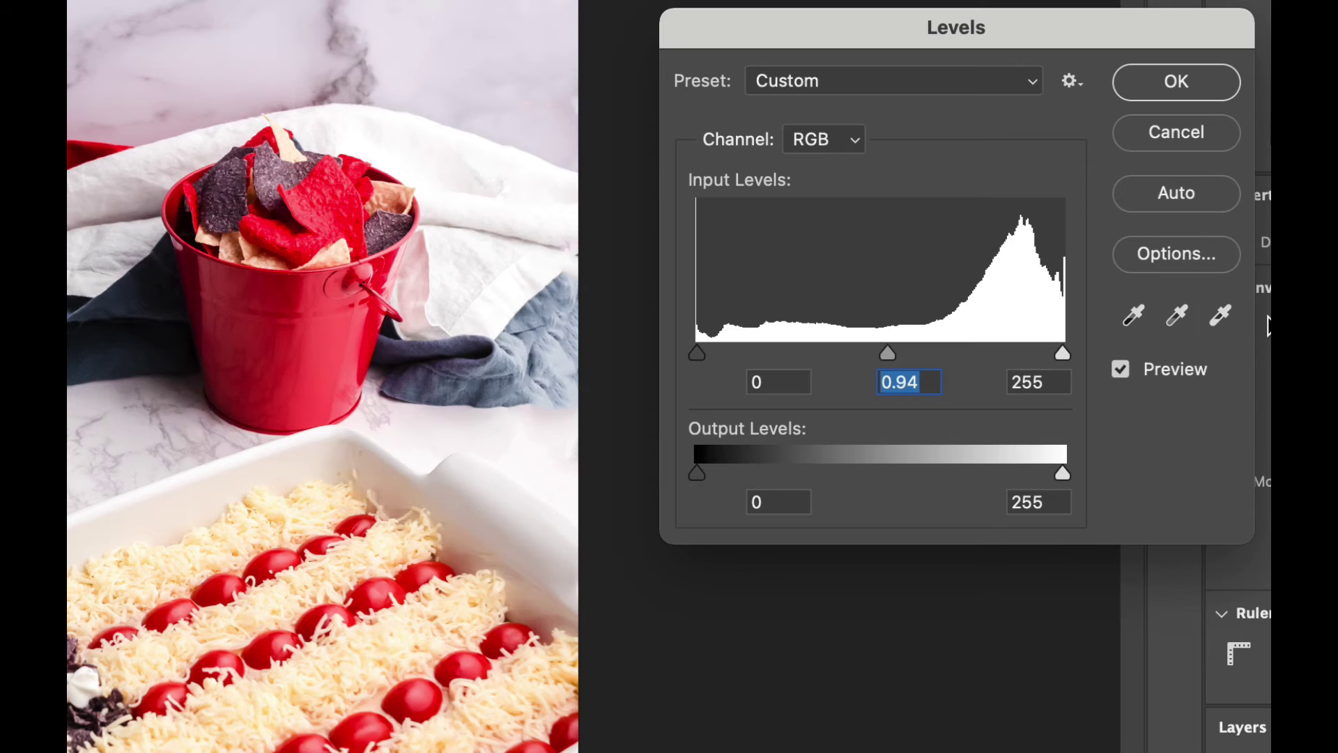
Step: Set the Levels white point by sampling the white napkin near the bucket, and apply the adjustment
click(1223, 321)
click(447, 173)
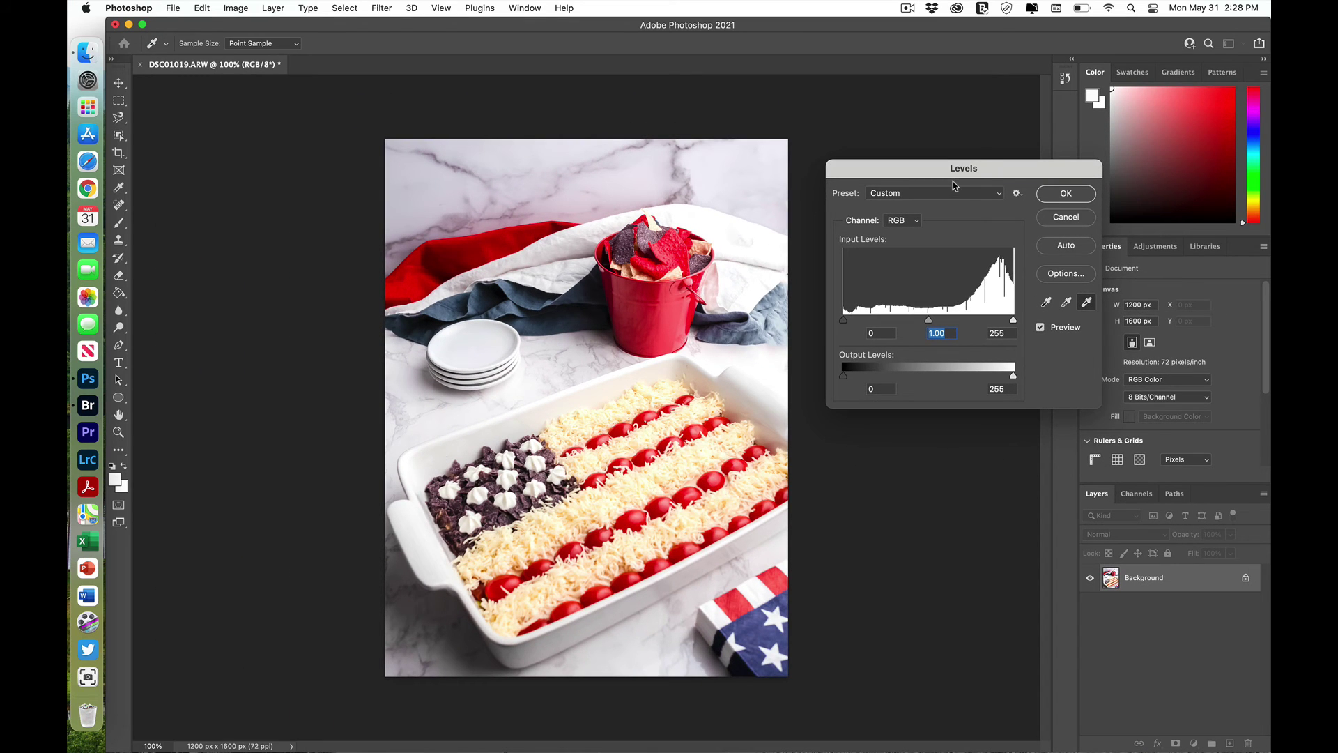
click(1074, 197)
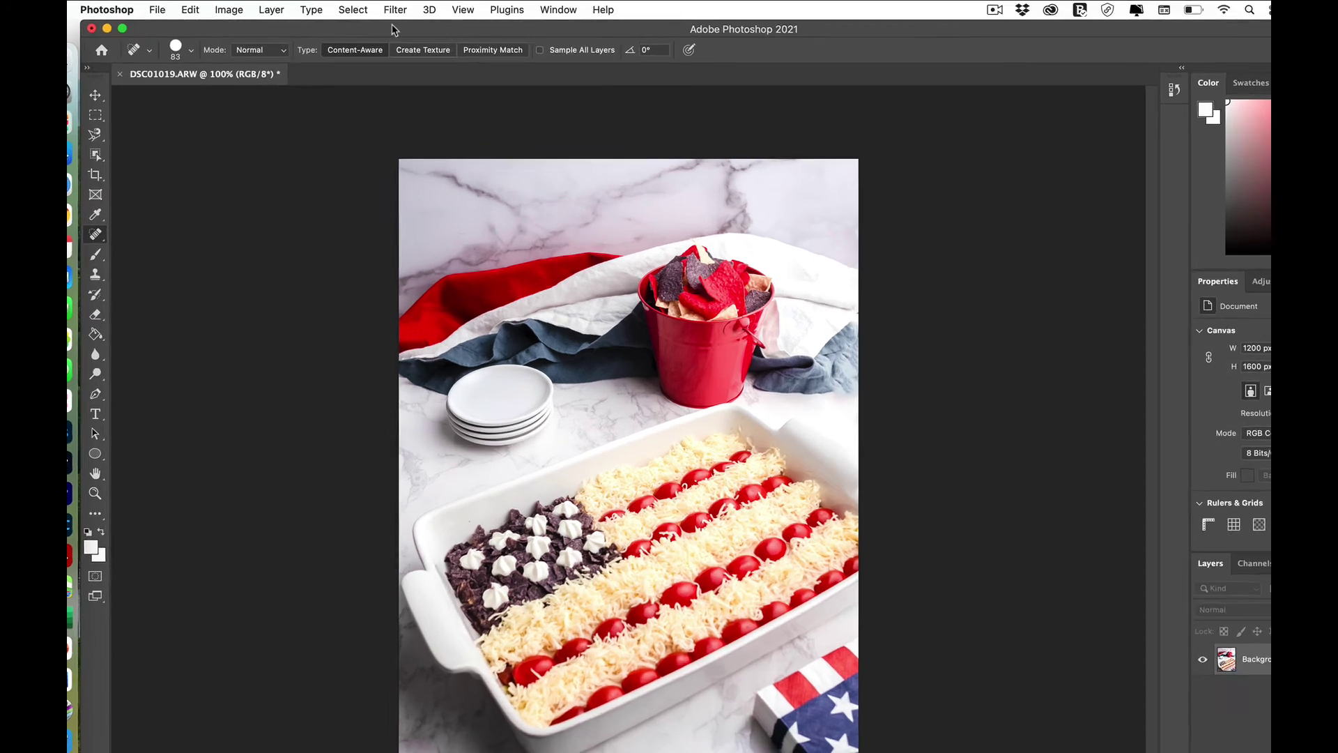
Step: Open the Camera Raw Filter and prepare a Radial Filter with exposure +0.70
click(393, 10)
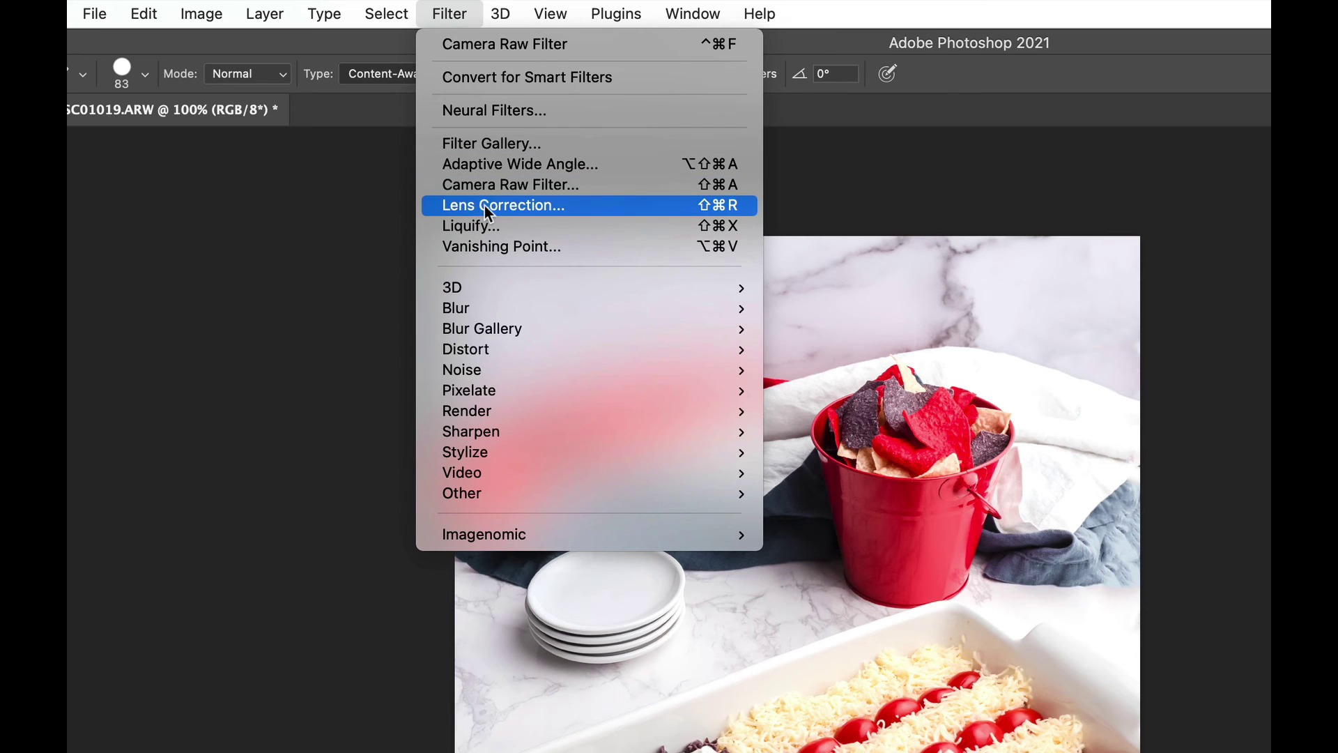
click(488, 184)
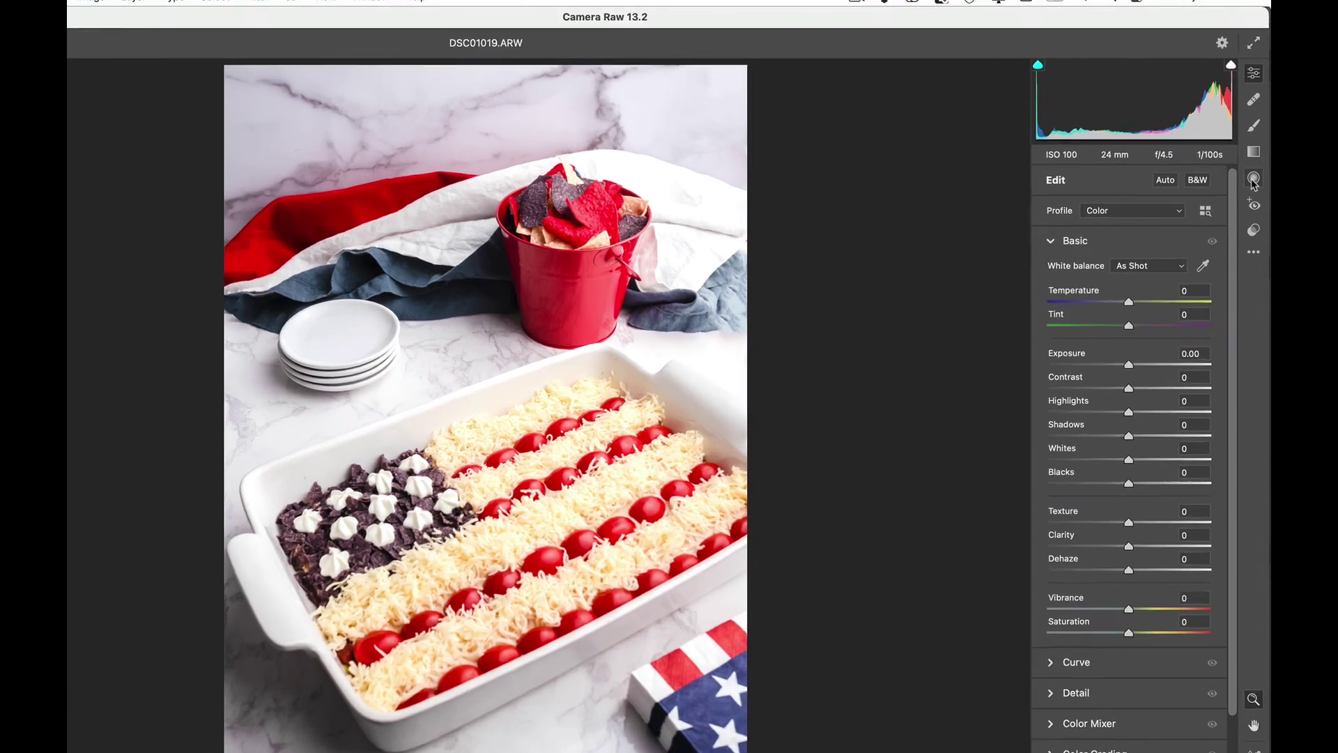
click(1254, 180)
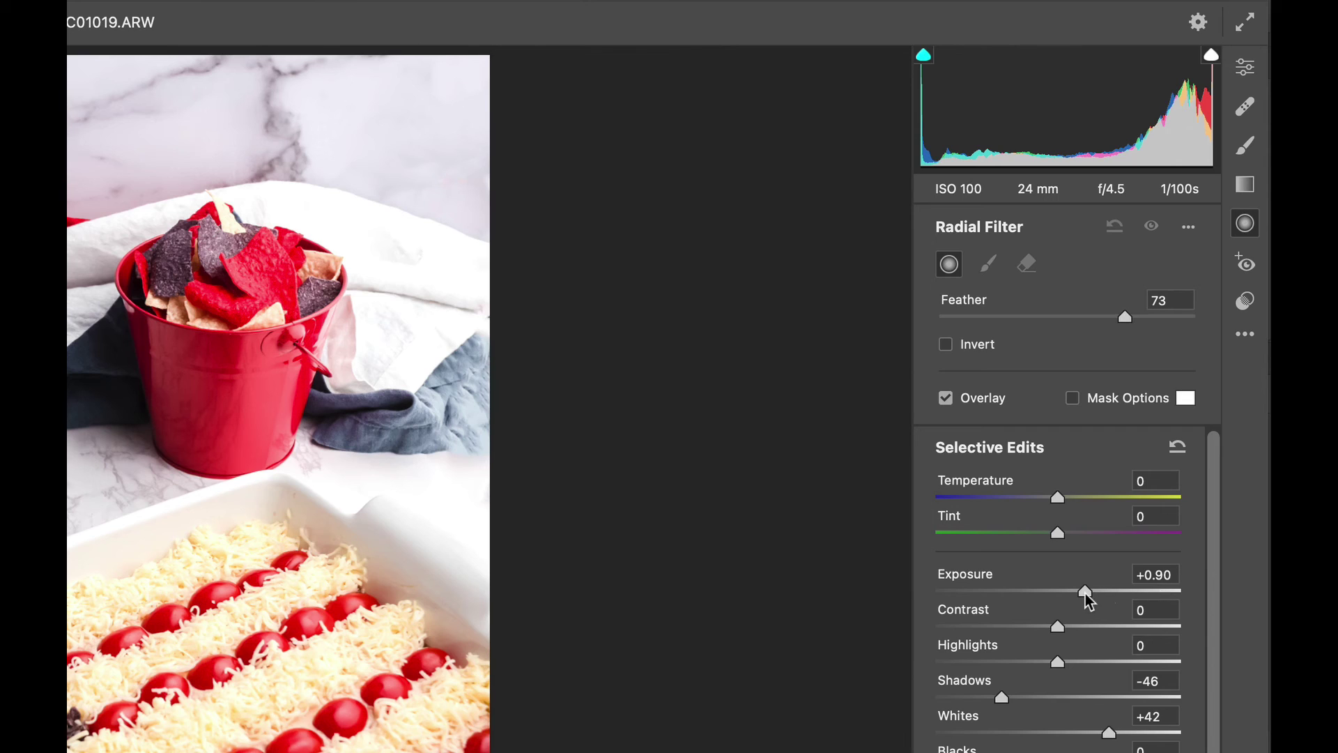
drag(1086, 592, 1078, 595)
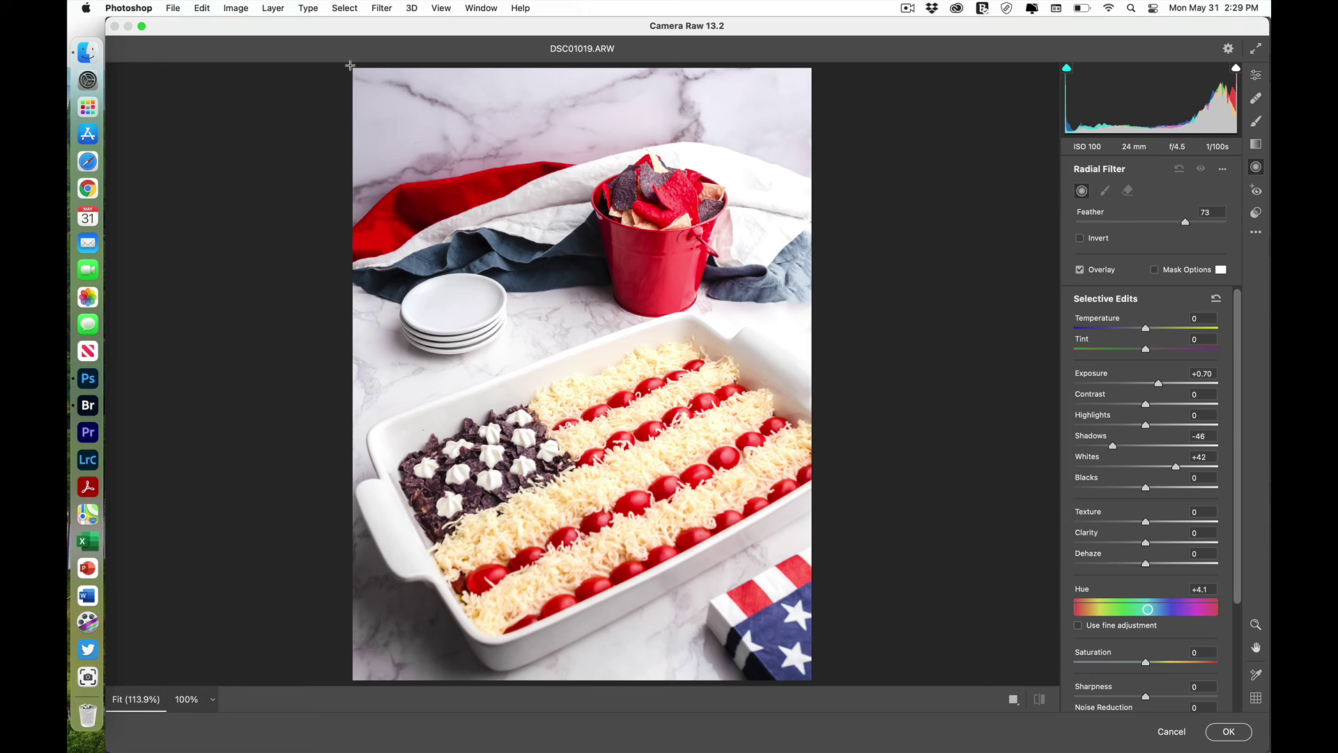
Step: Draw a wide radial filter centred on the photo's upper left corner, tilt and slightly enlarge it over the marble backdrop, and apply it
drag(350, 68, 754, 159)
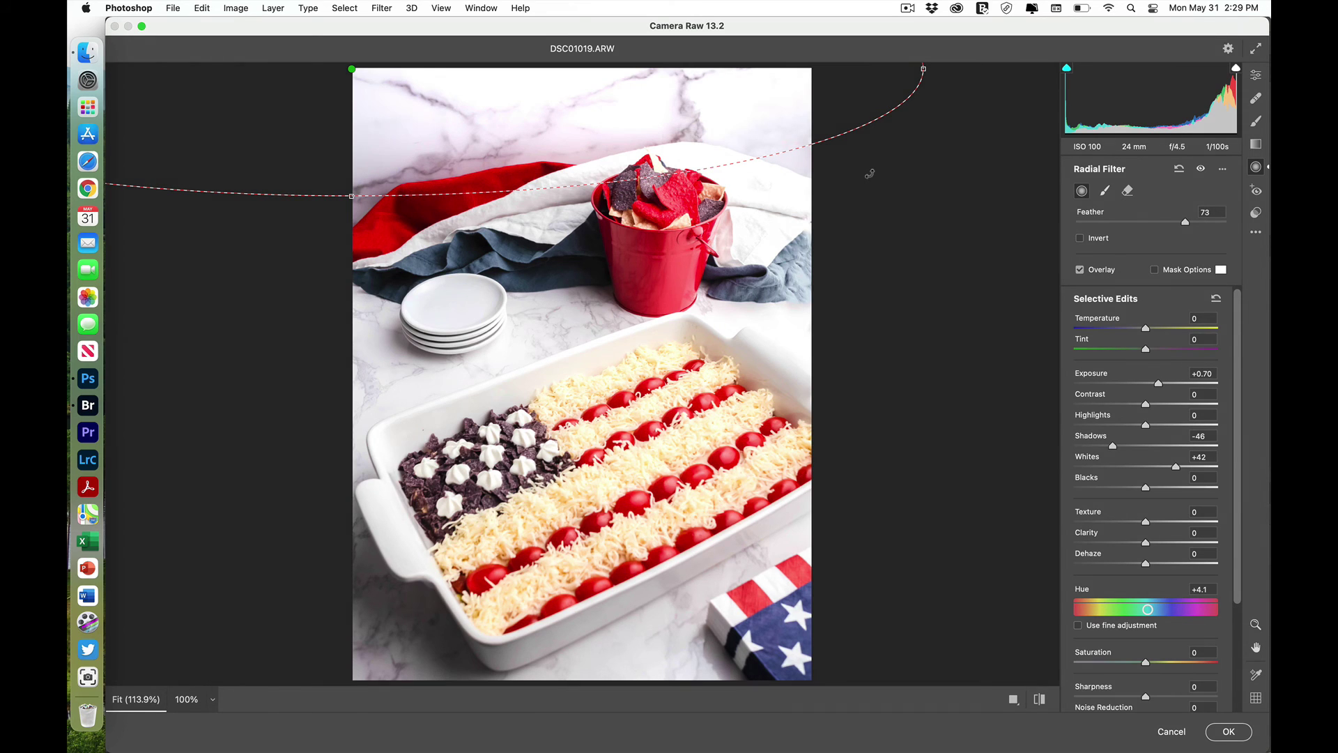
drag(870, 174, 861, 115)
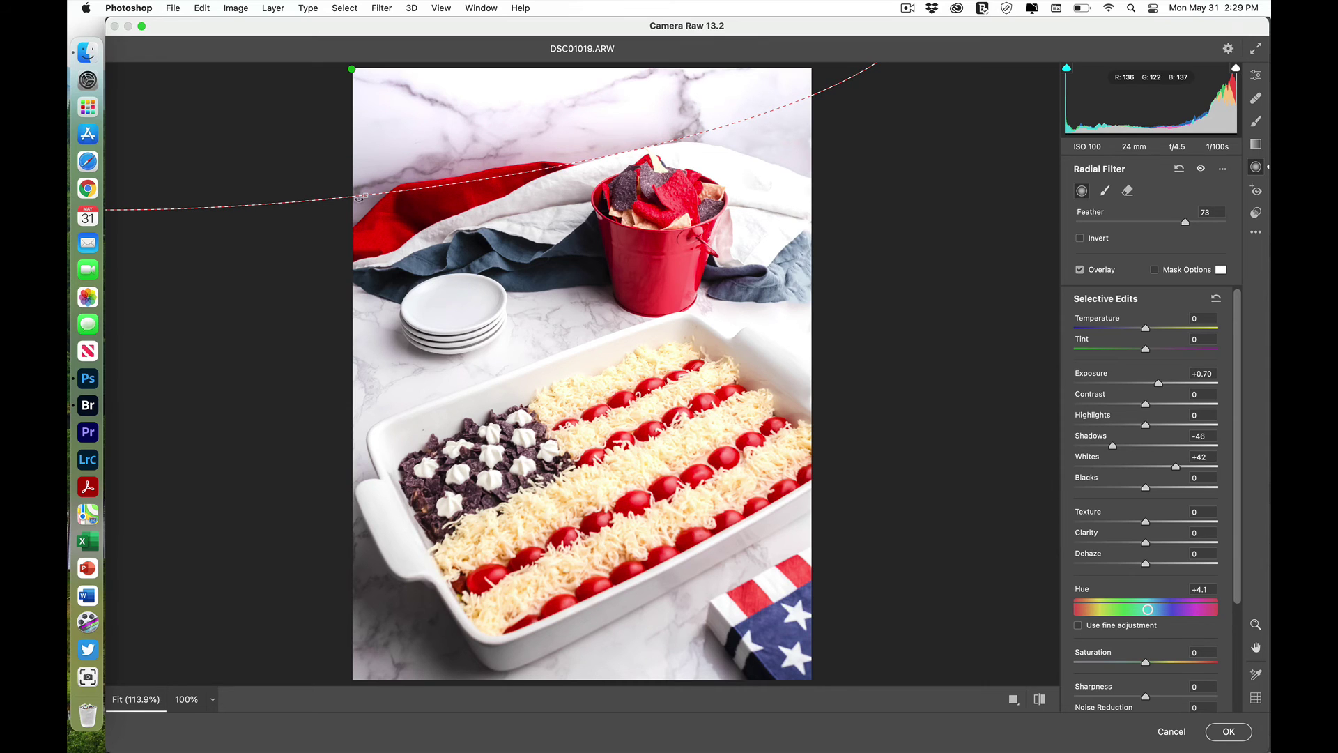
drag(363, 197, 365, 208)
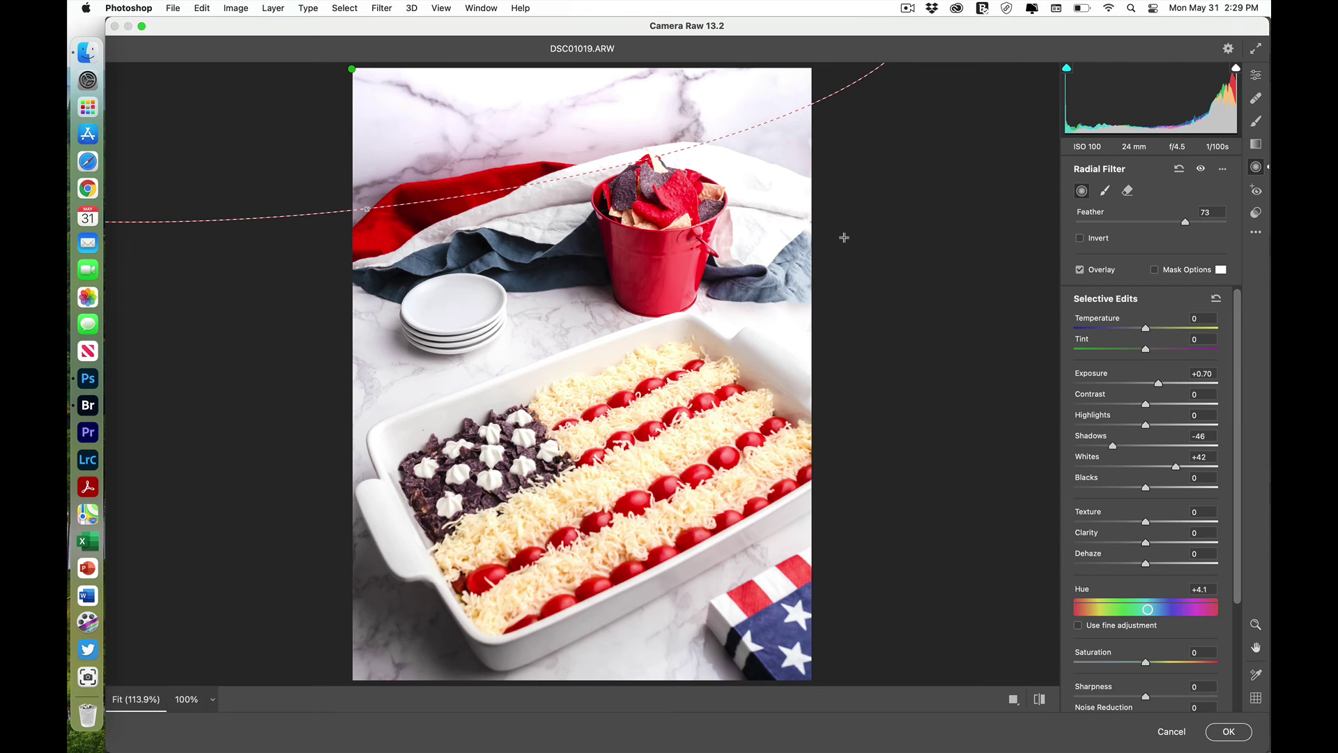
click(1237, 735)
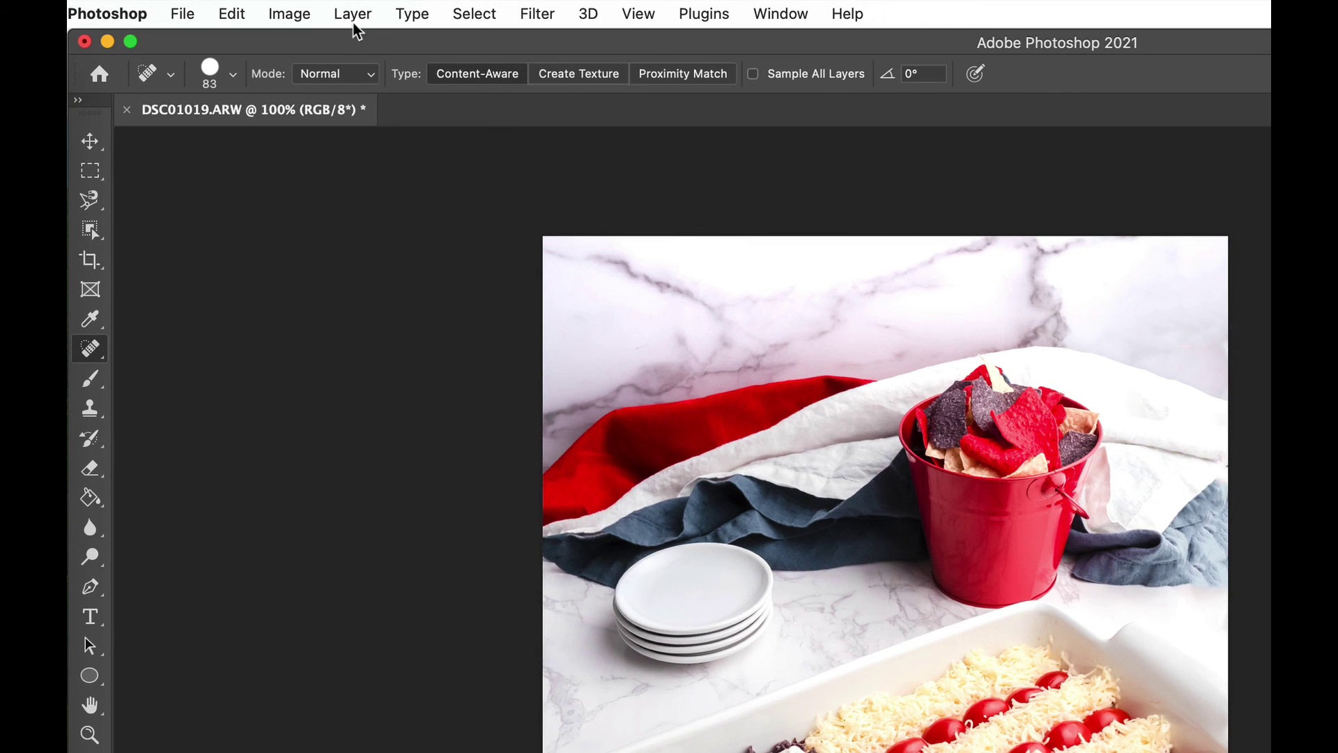
Step: Duplicate the Background layer as "Background copy"
click(337, 12)
click(377, 106)
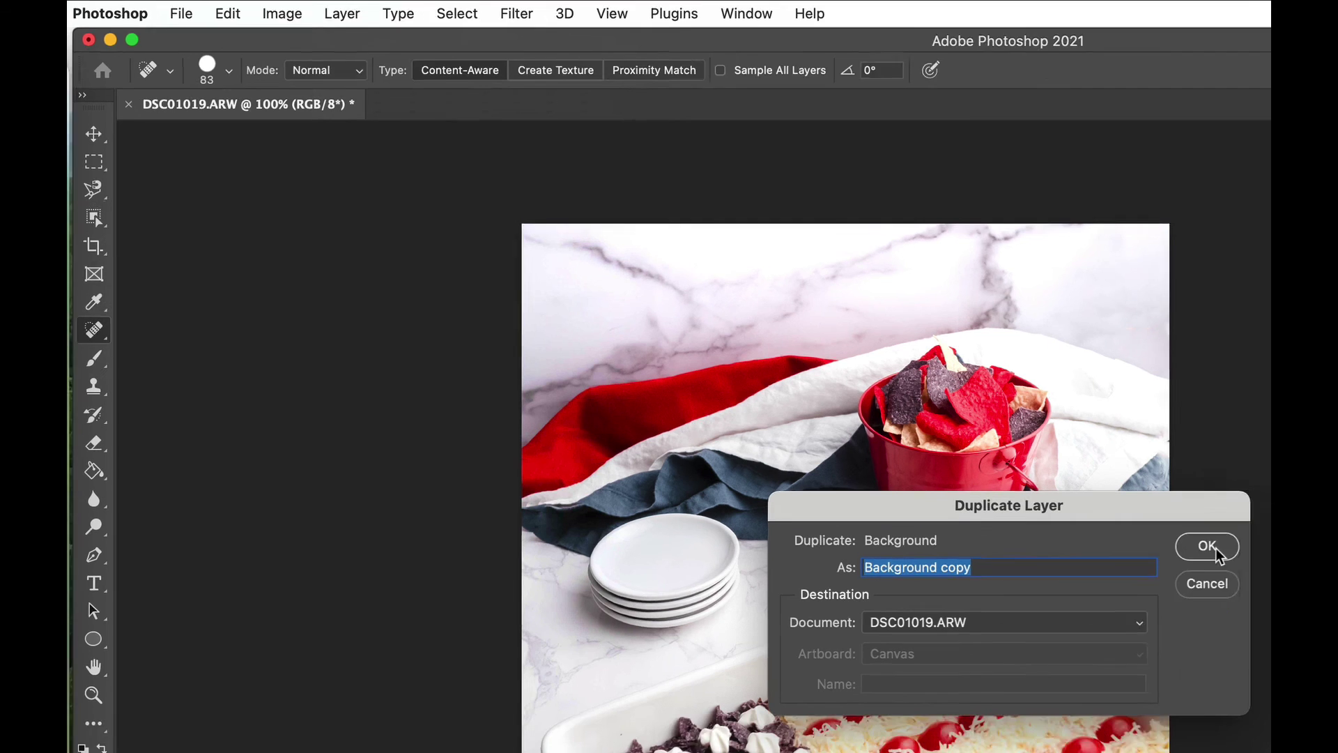
click(1265, 577)
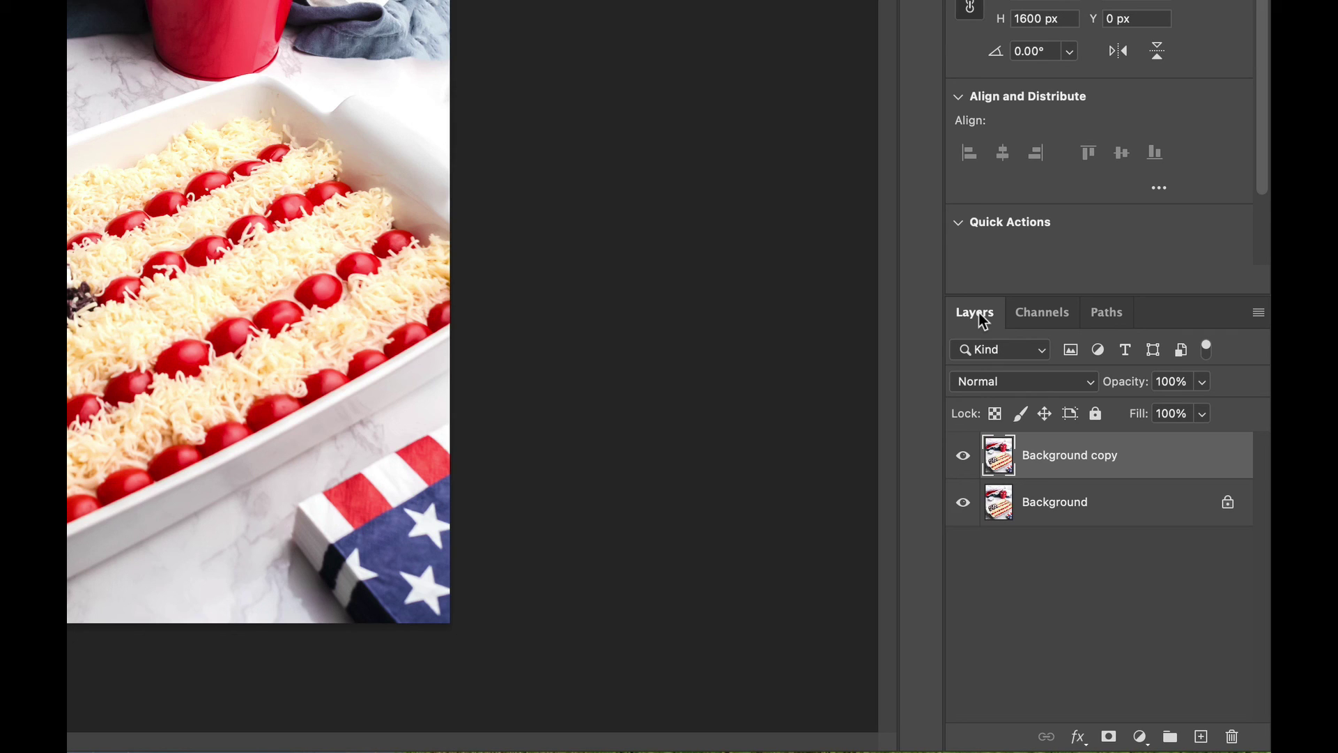
Step: Set the Background copy layer to Soft Light at 36% opacity, and hide and show it to compare the effect
click(1090, 386)
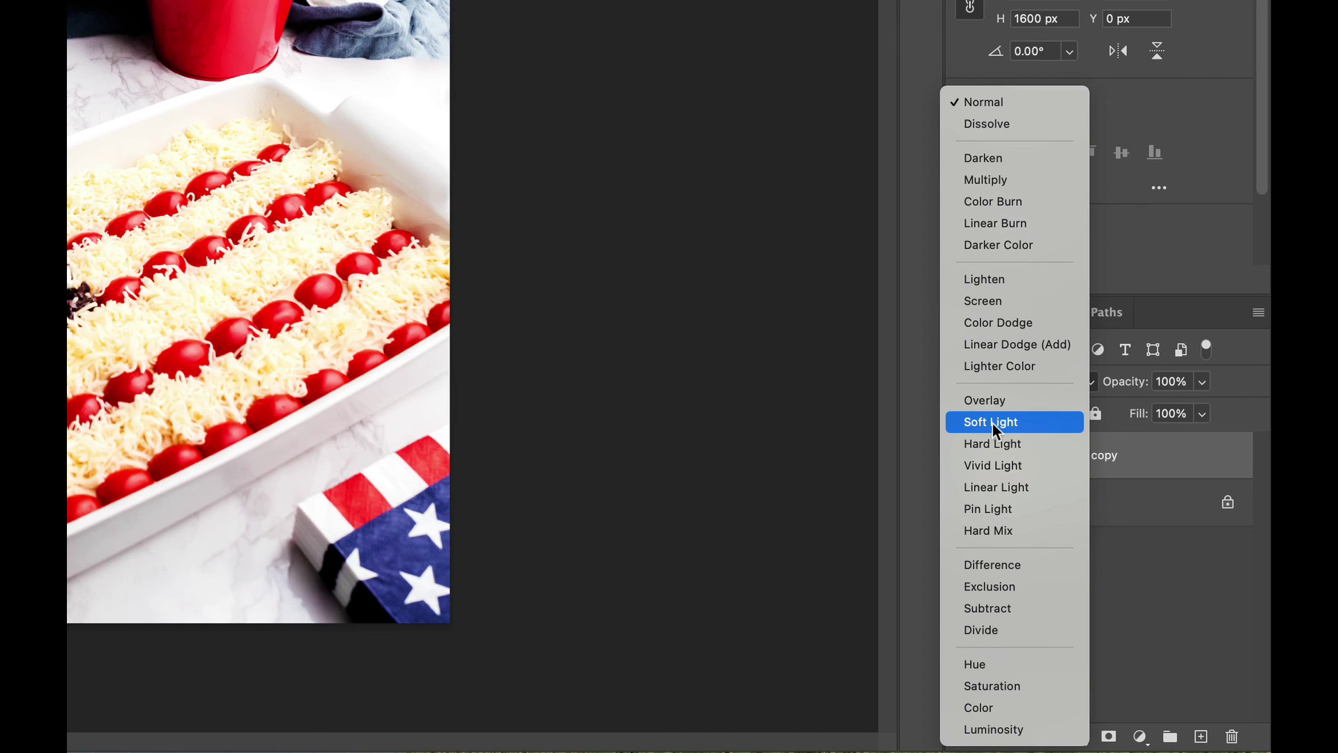
click(992, 424)
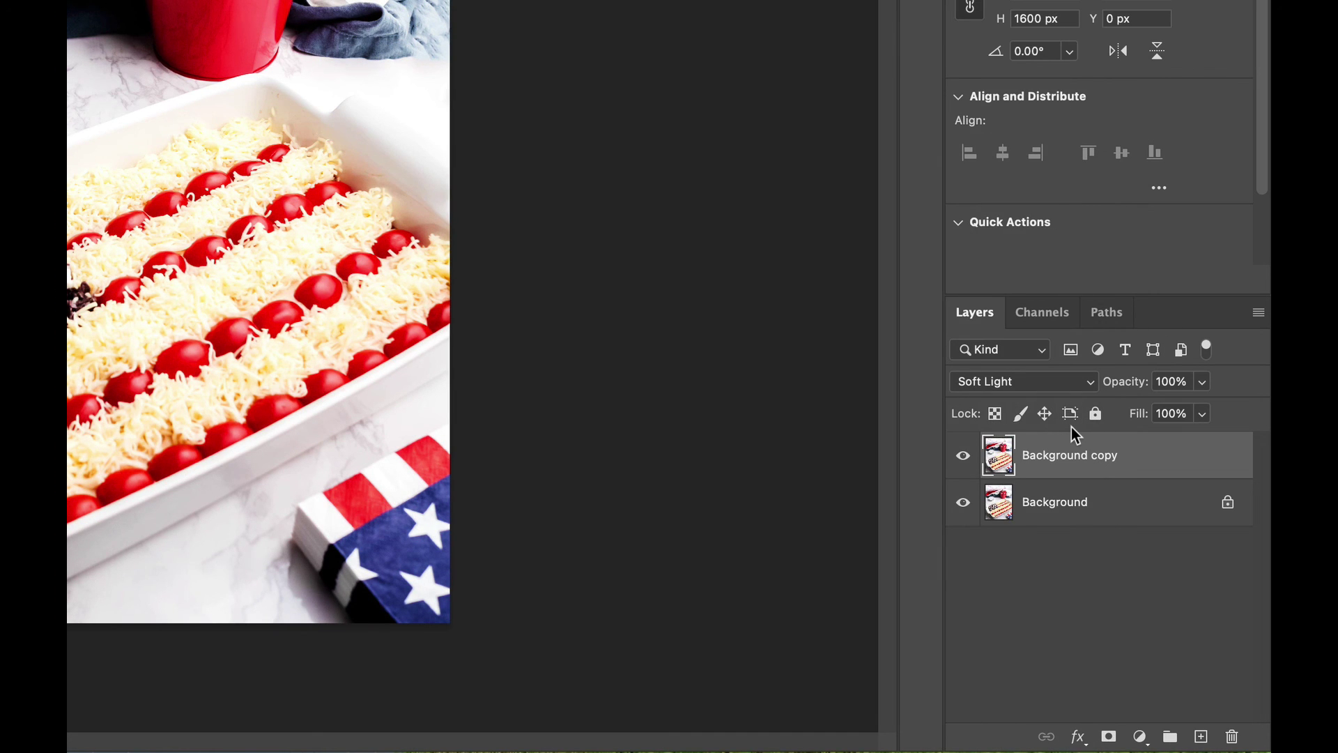
click(1204, 383)
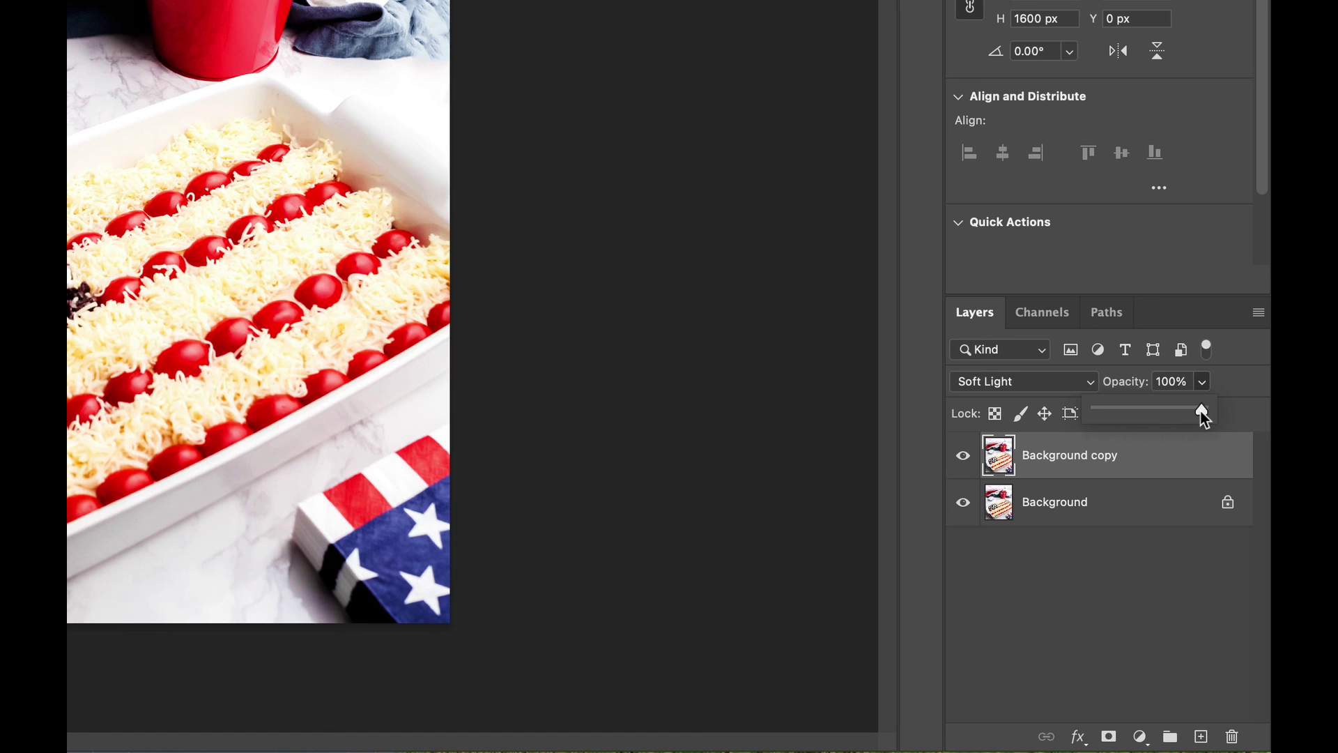
drag(1205, 417, 1132, 419)
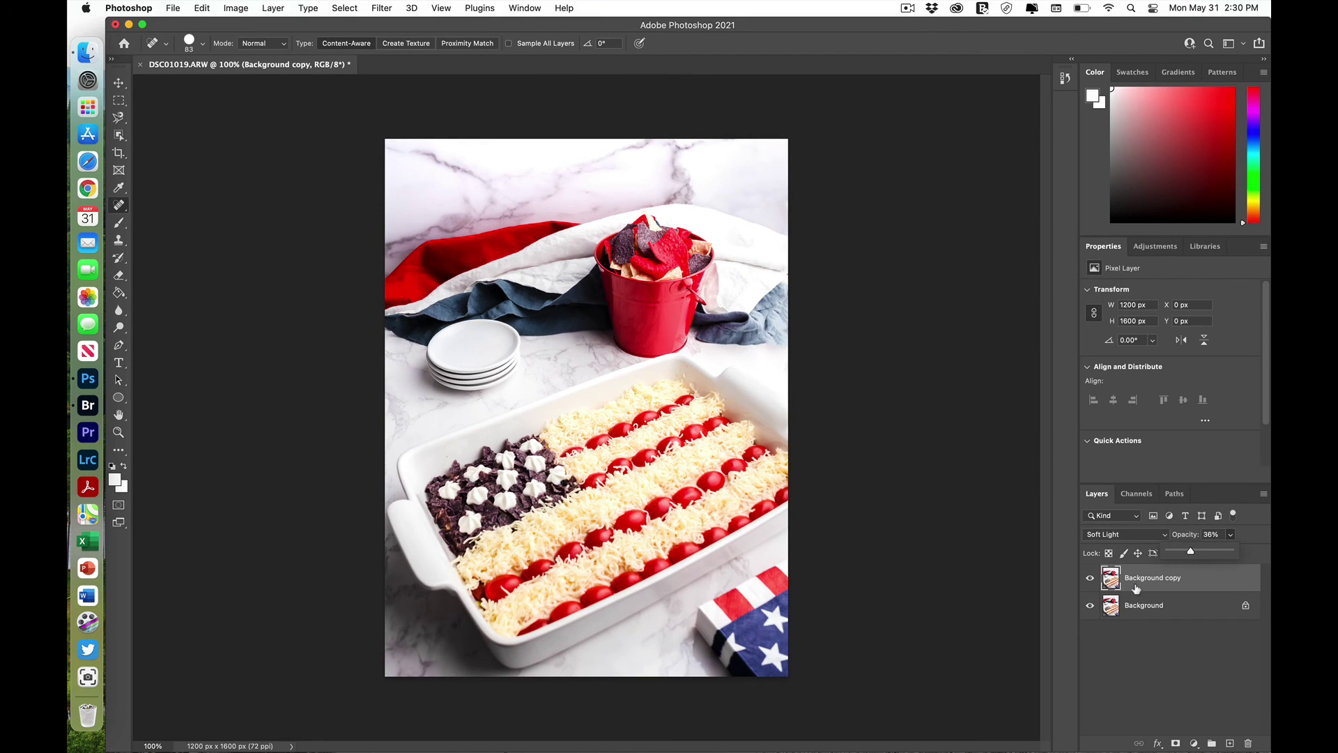
click(1091, 581)
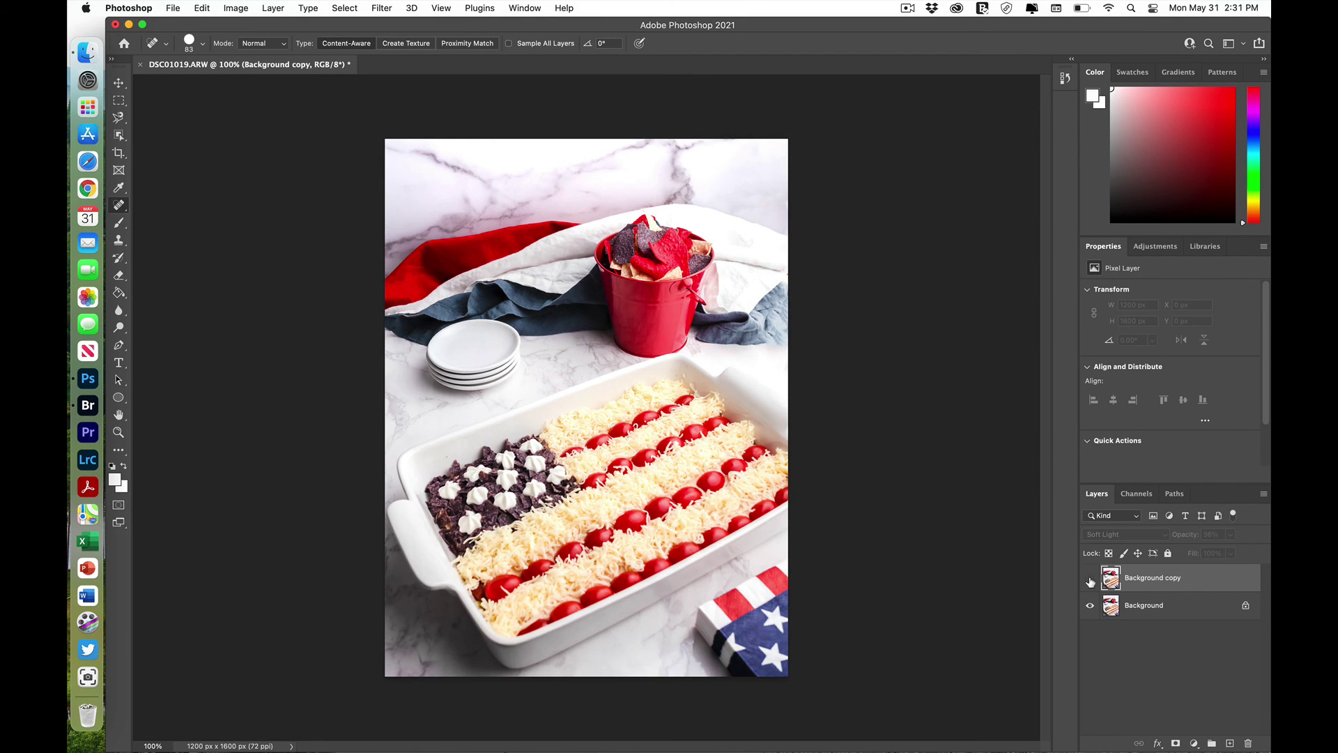
click(1092, 581)
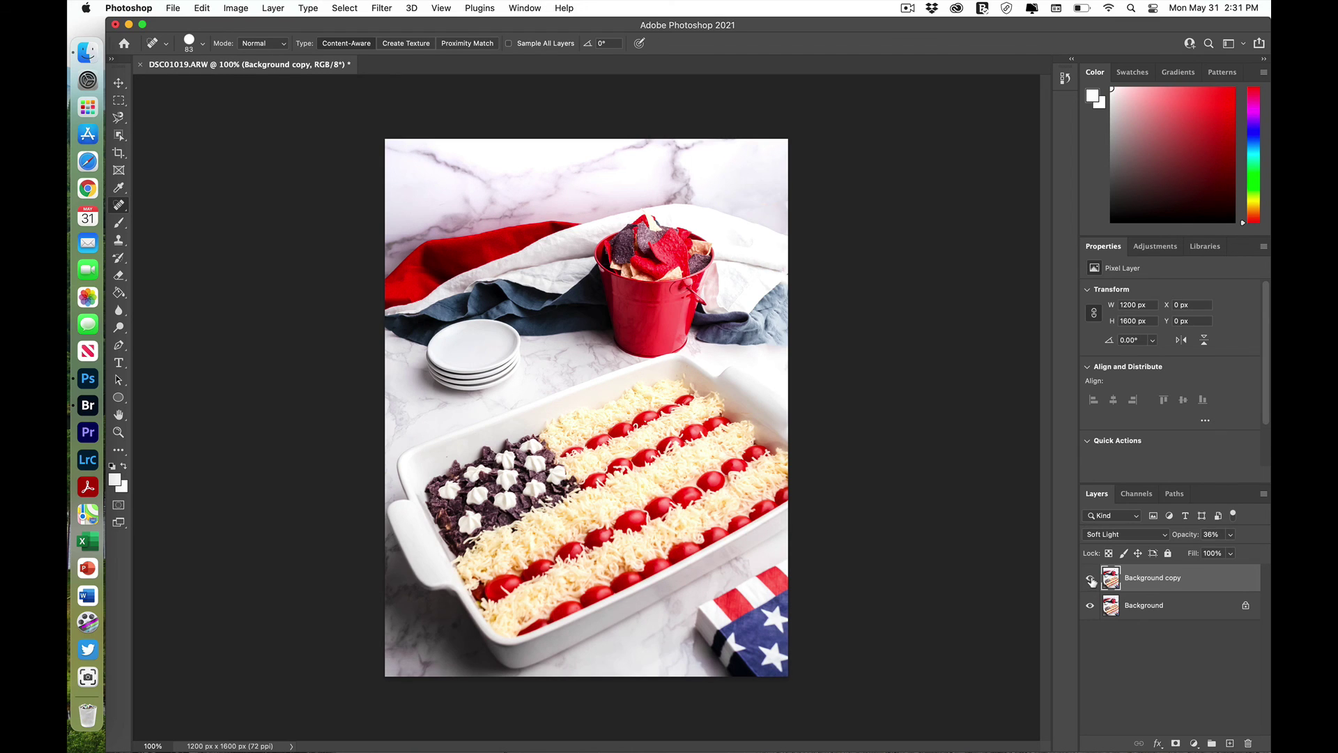